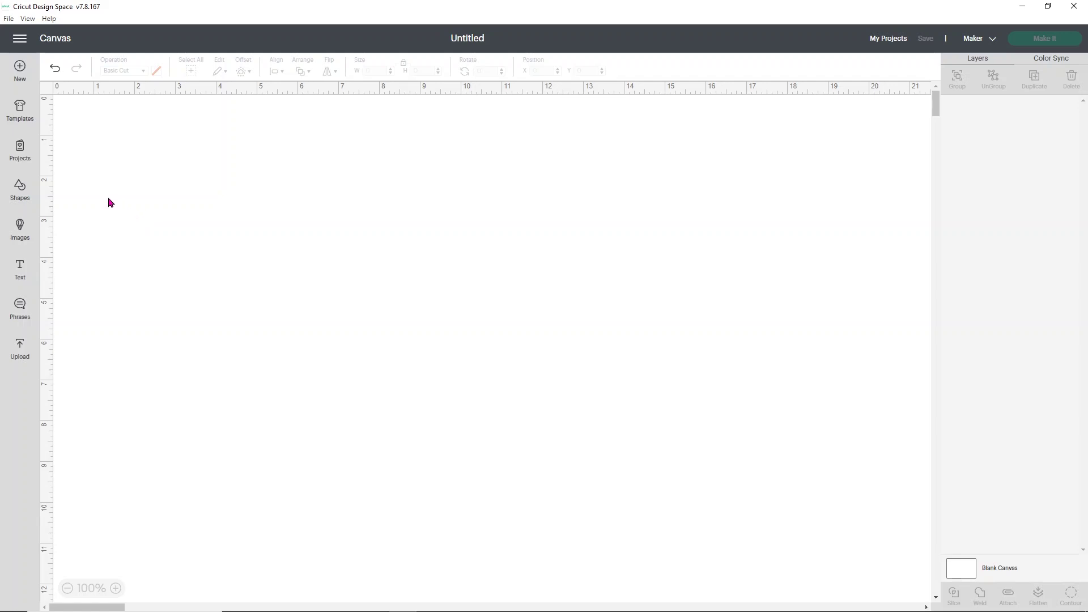
- Add a circle, resize it to 10 × 10 in, and move it toward the upper left
click(23, 194)
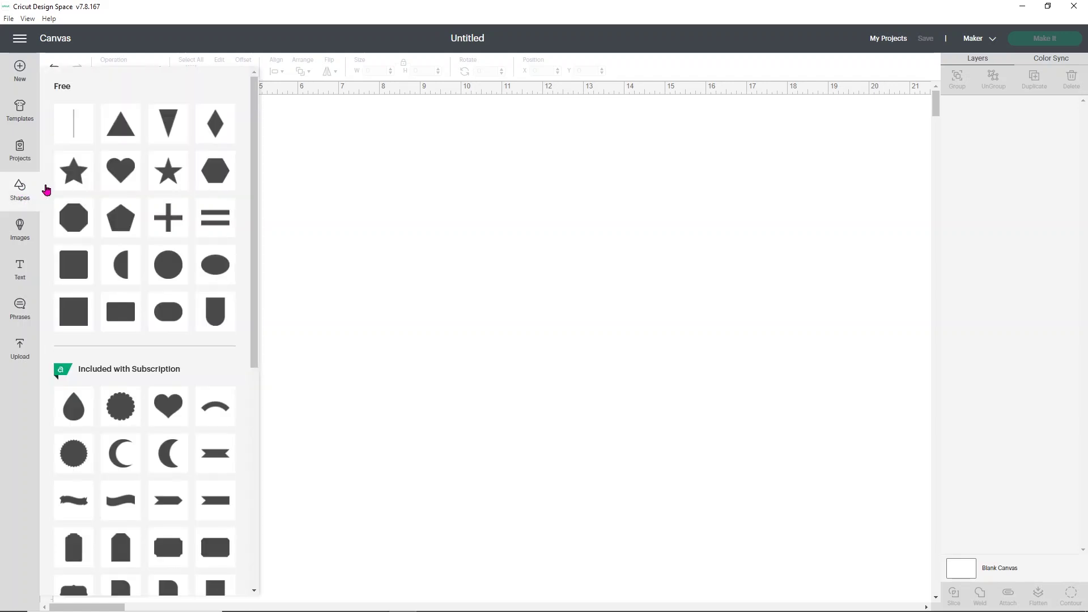
click(168, 265)
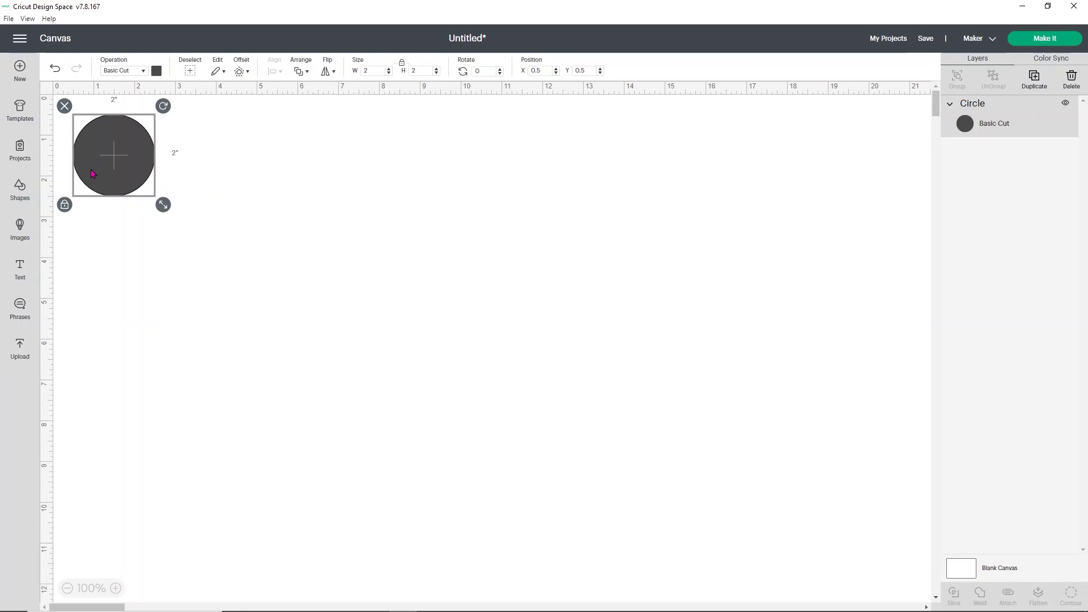
drag(112, 158, 392, 255)
double_click(371, 70)
text(1)
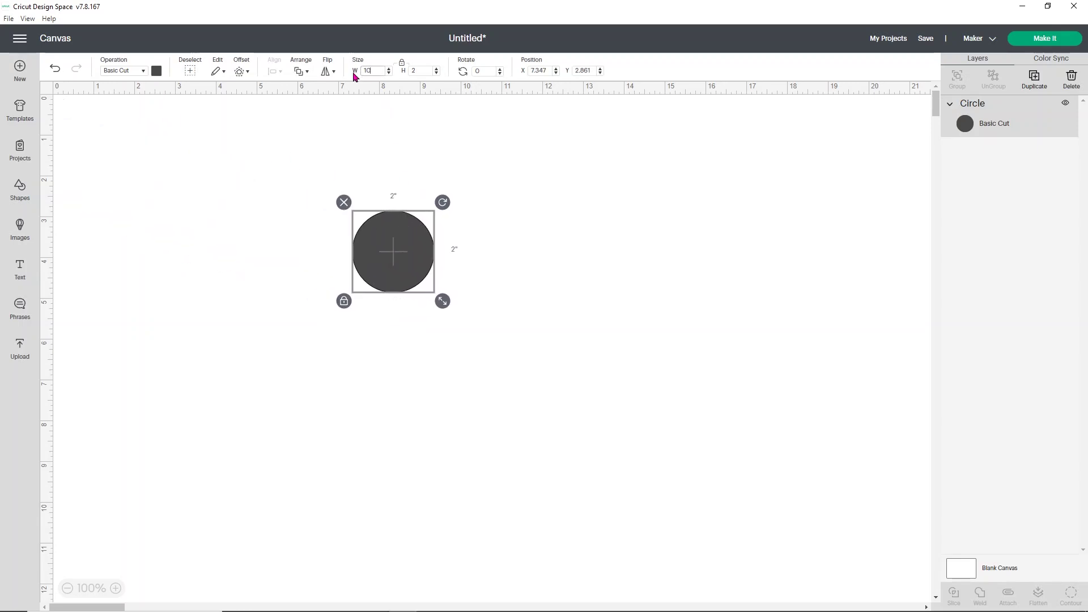
text(0)
key(Return)
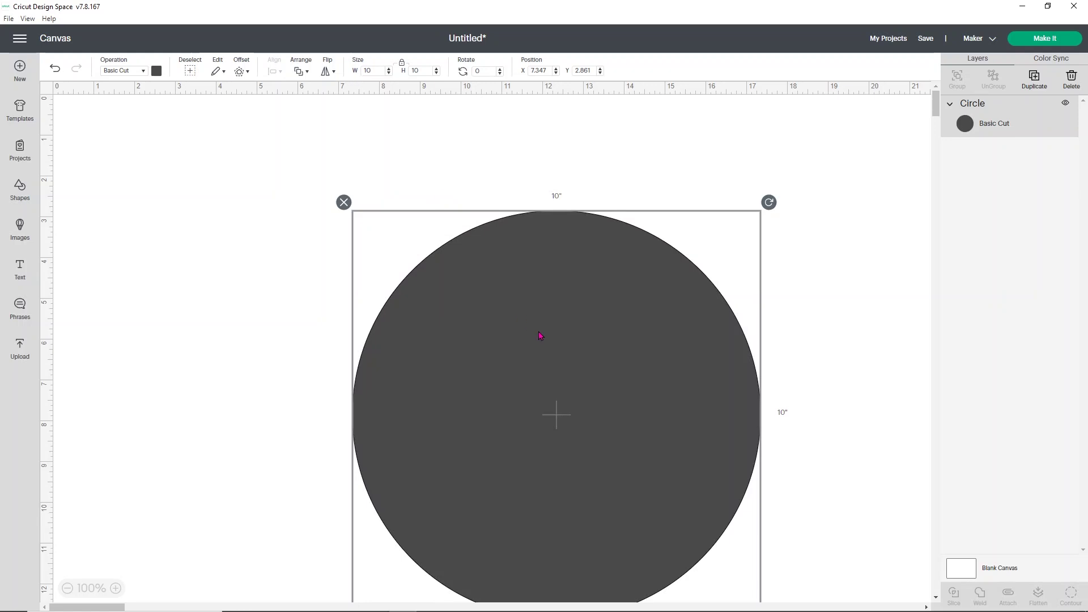
drag(540, 335, 403, 270)
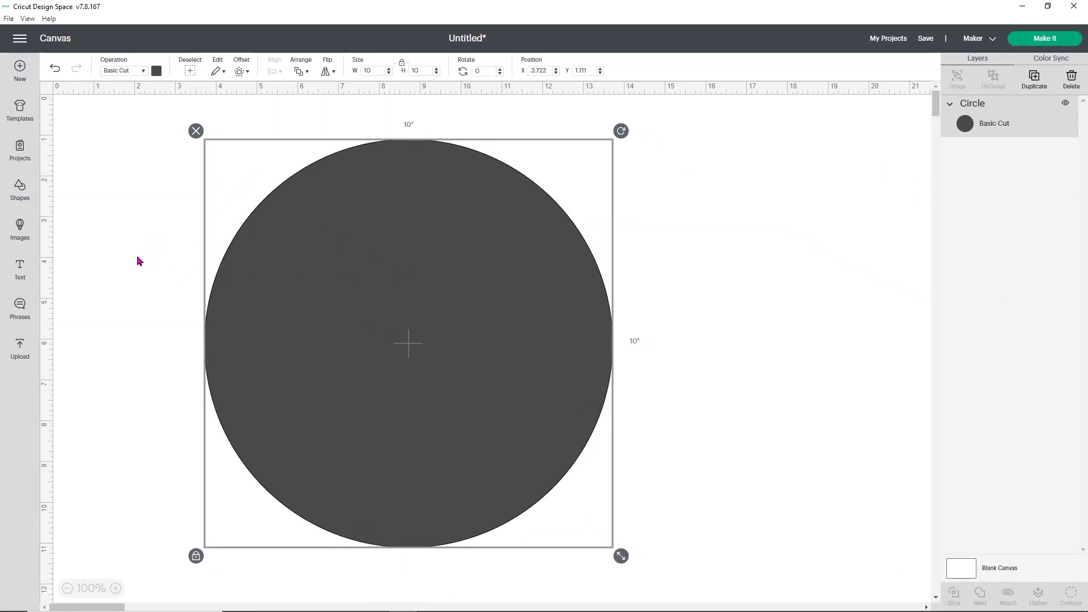
- Add the Daddy's Grilling Plate image from Browse All Images to the canvas
click(17, 229)
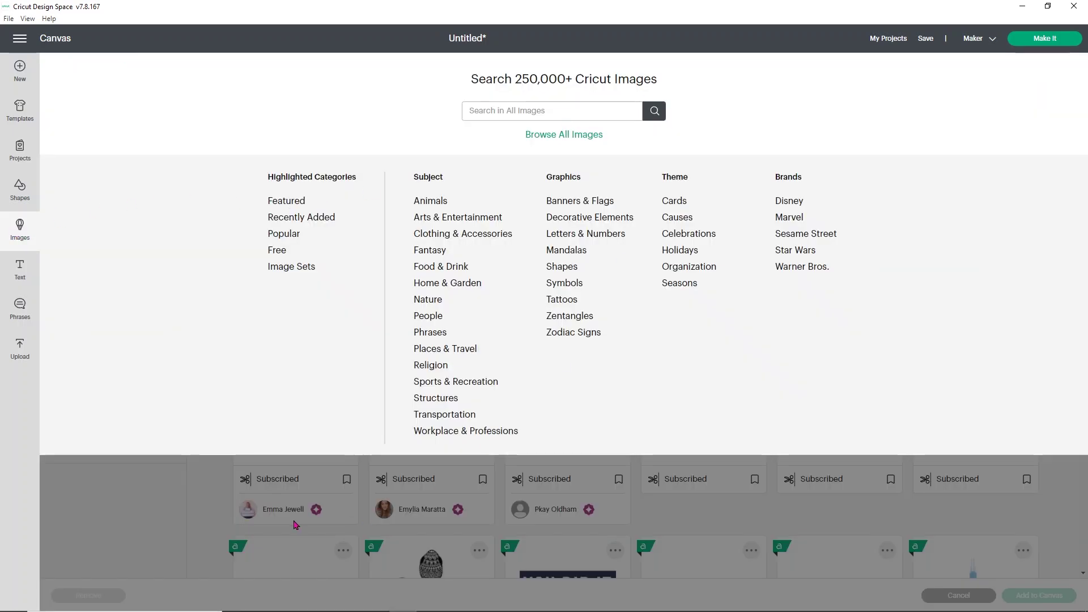
click(512, 134)
click(313, 248)
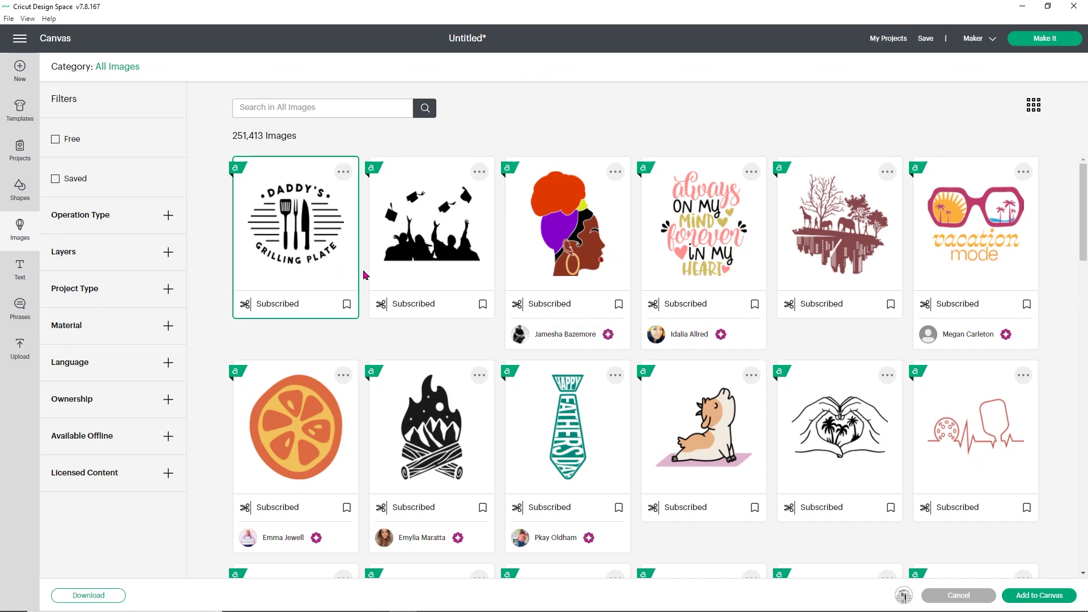
click(1037, 595)
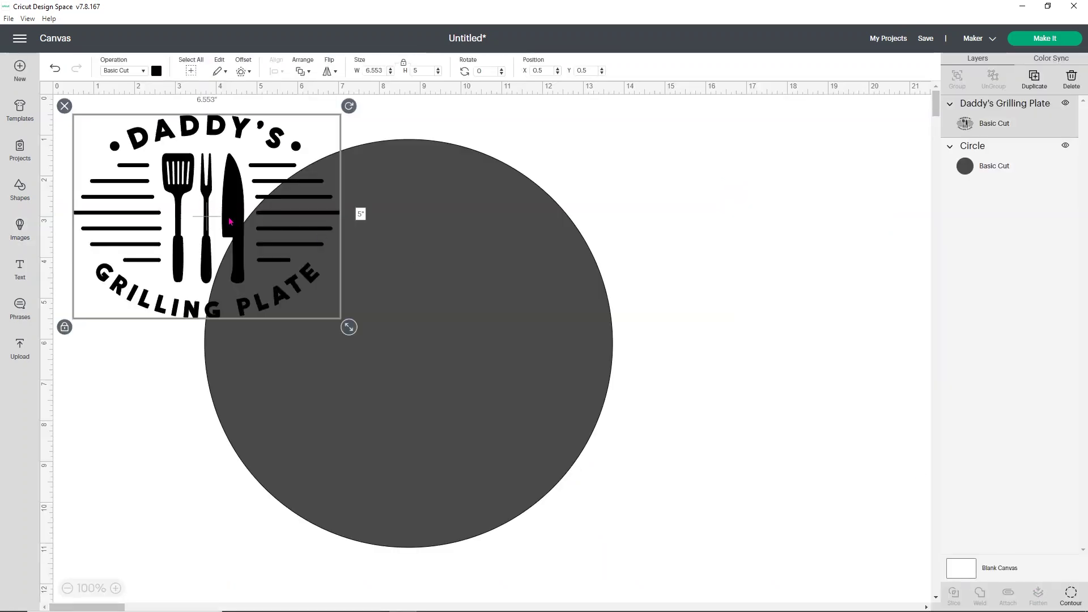
- Centre the grilling plate over the circle and enlarge it to about 9.7 × 7.4 in
mouse_move(199, 201)
mouse_down()
mouse_move(336, 306)
mouse_move(347, 290)
mouse_up()
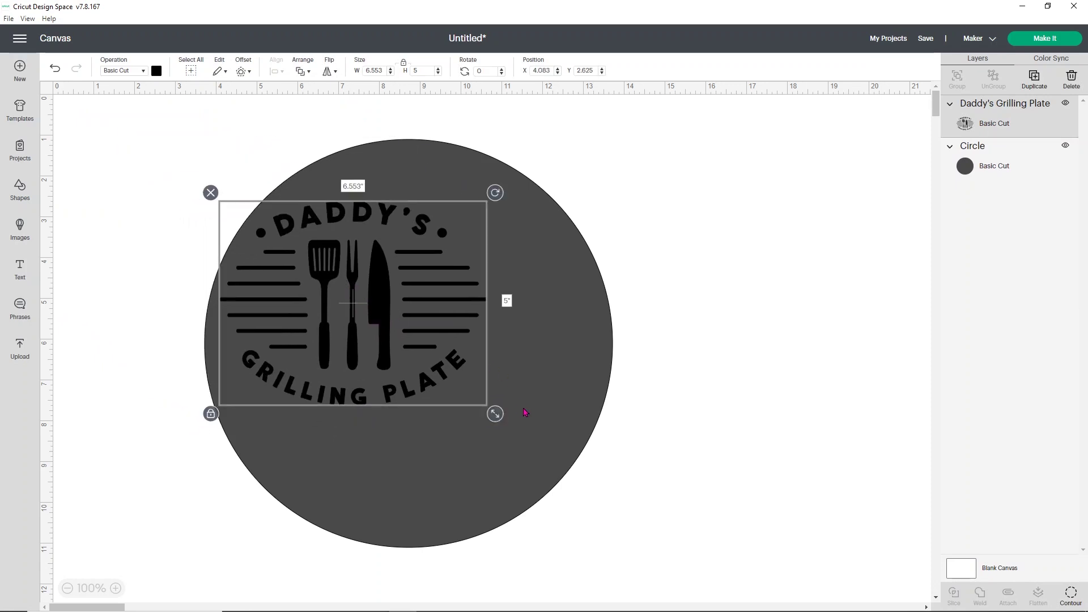
drag(500, 419, 579, 512)
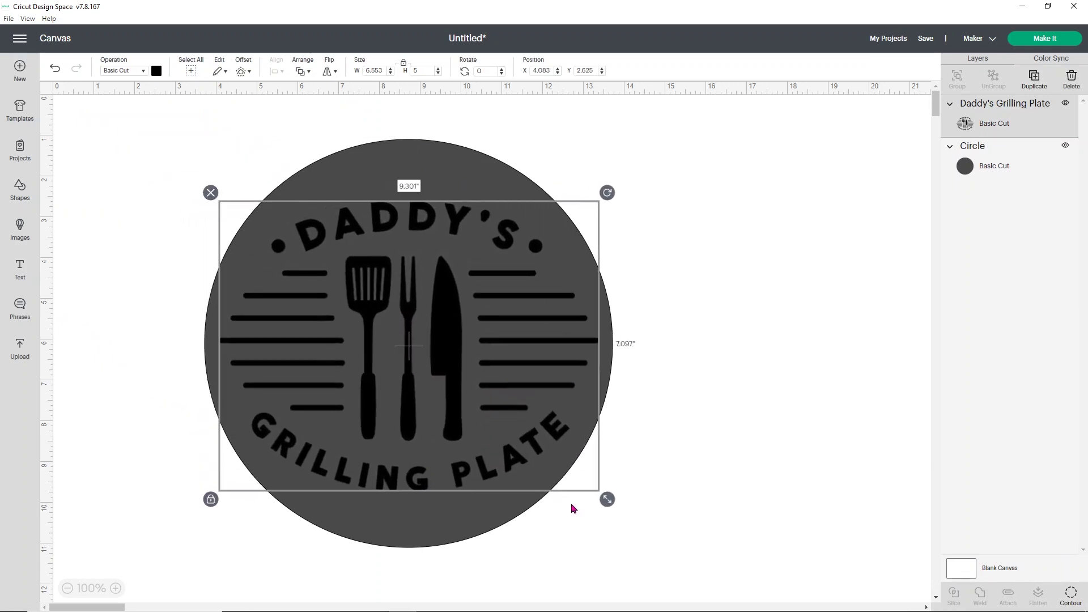
key(ctrl+a)
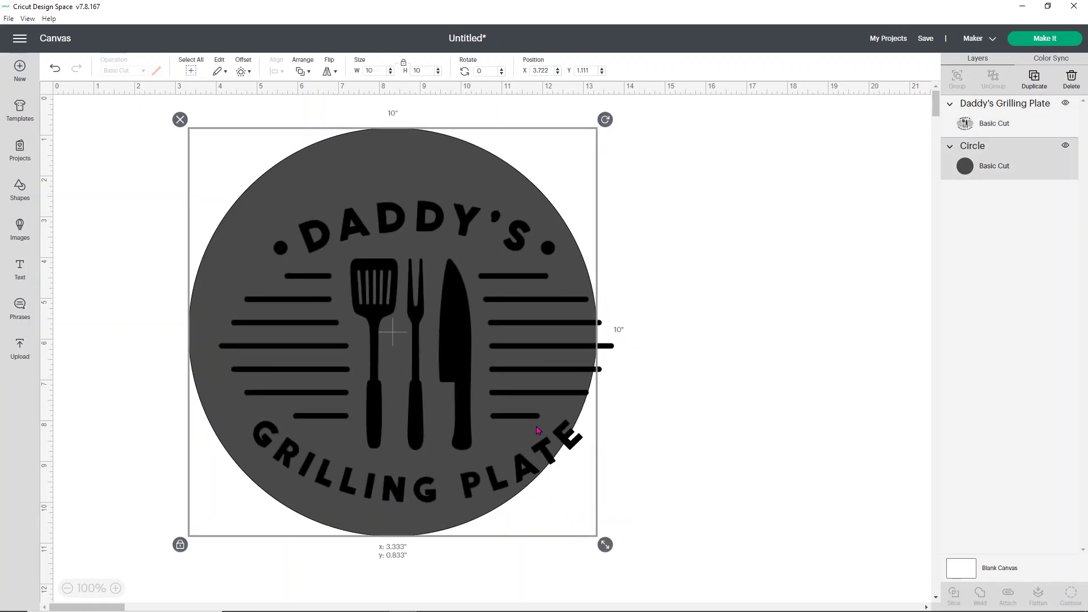
drag(544, 432, 563, 454)
click(522, 386)
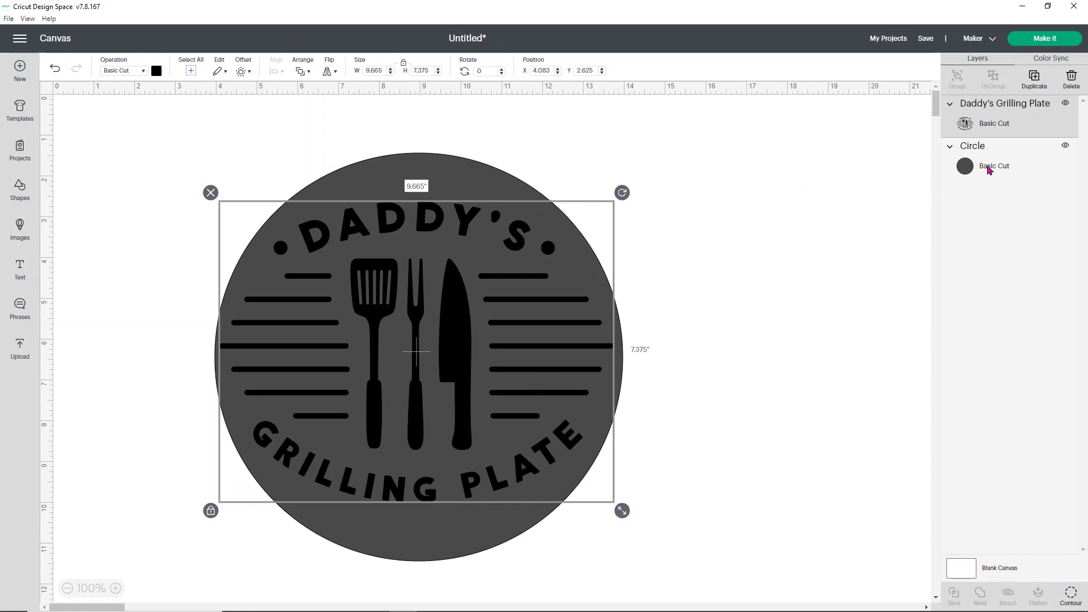
- Set the circle layer's operation to Guide, then deselect it
click(986, 170)
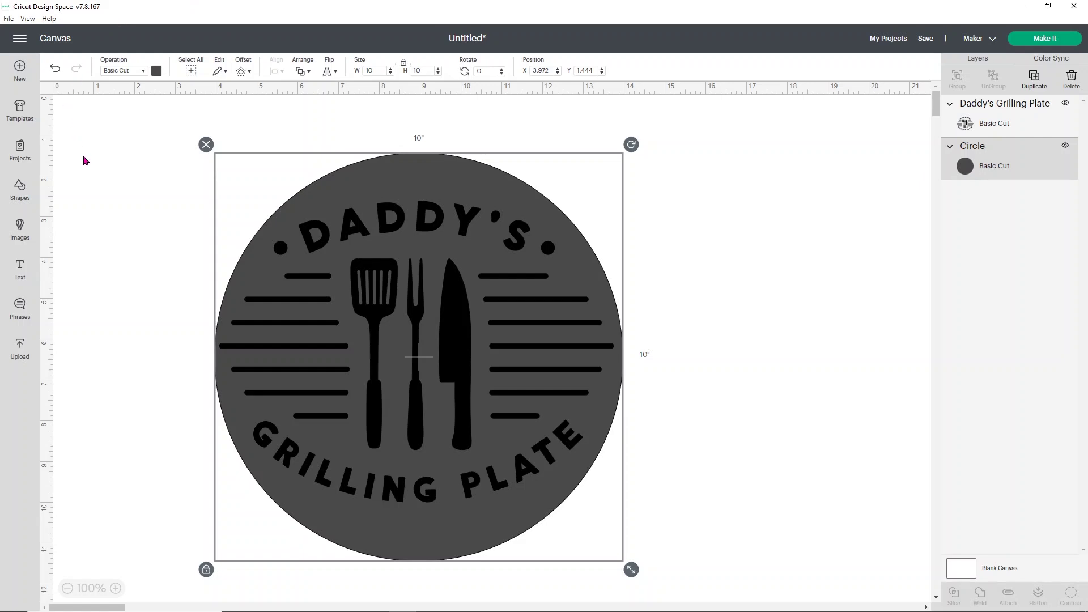
click(122, 74)
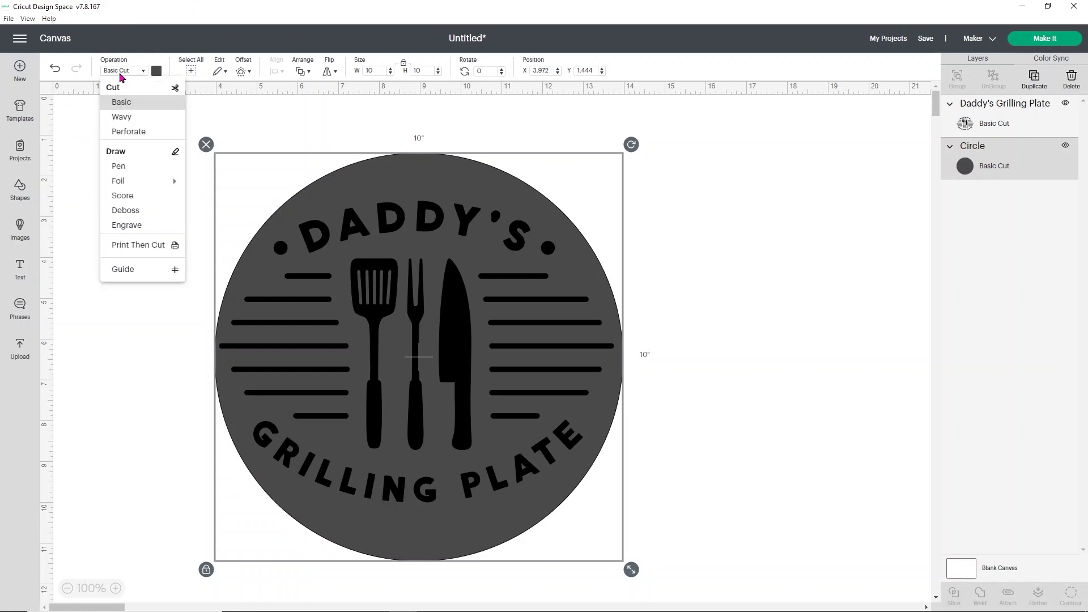
click(134, 276)
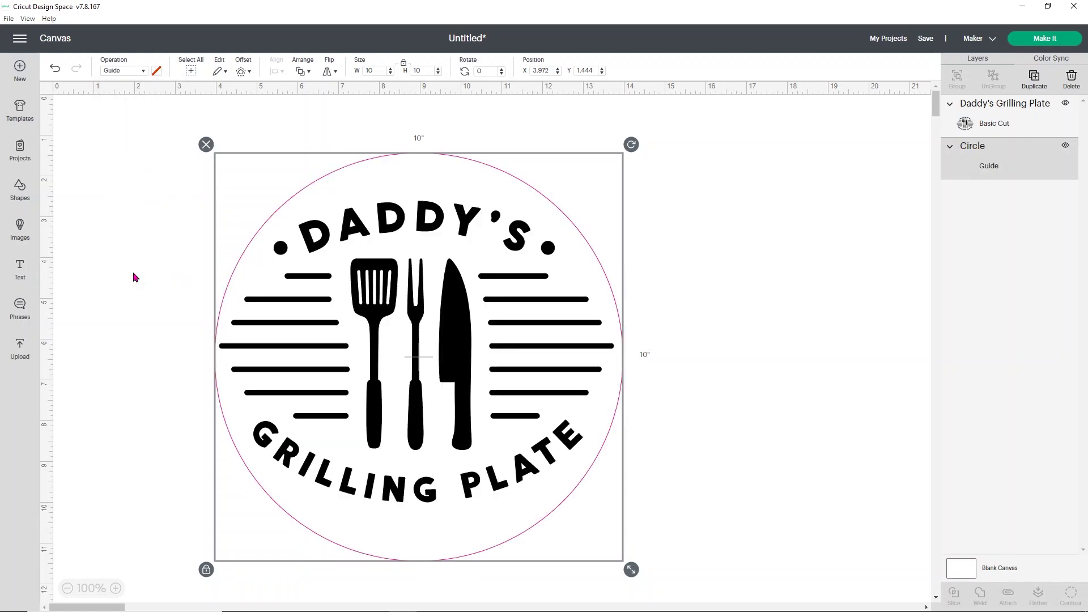
click(714, 209)
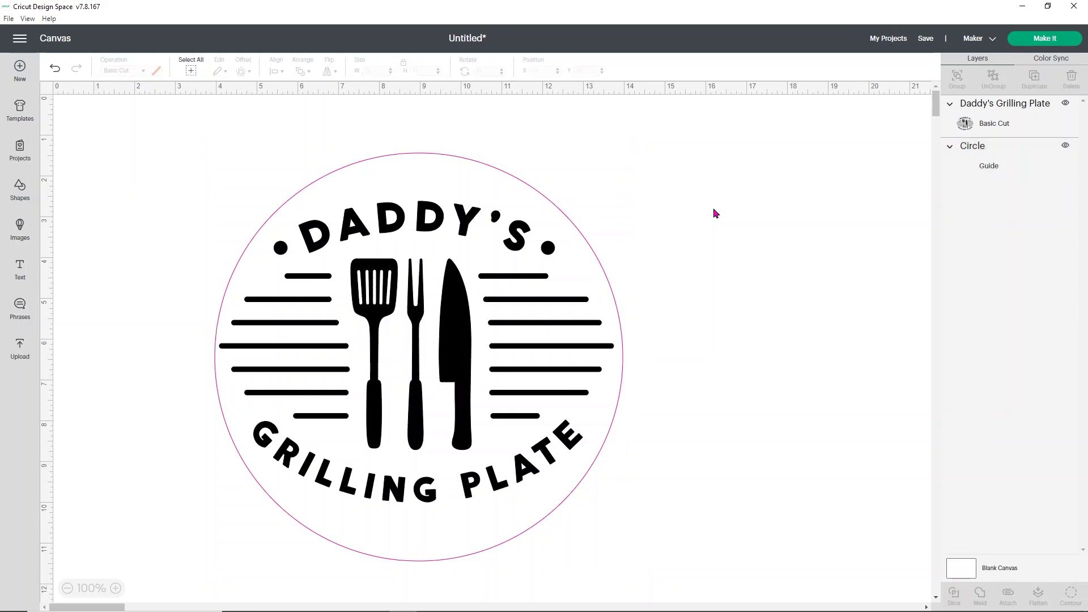
click(1040, 39)
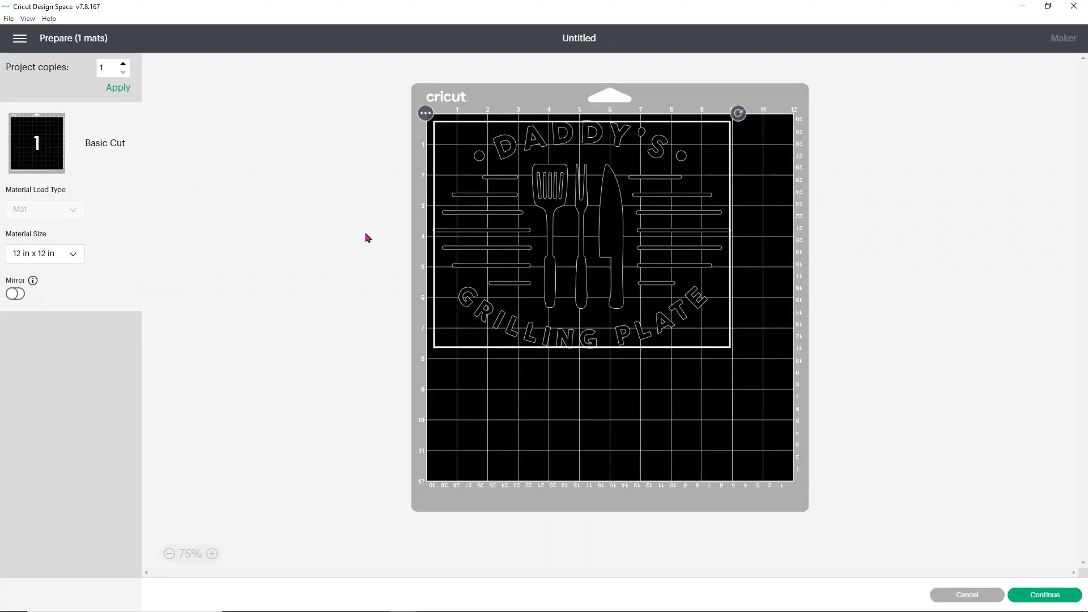
click(425, 256)
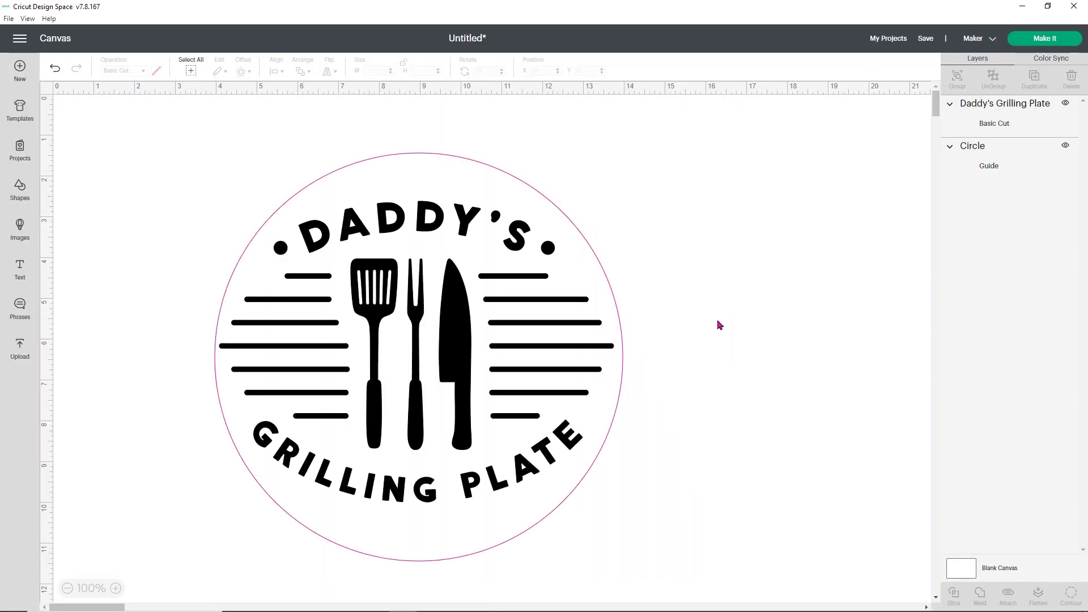
click(530, 286)
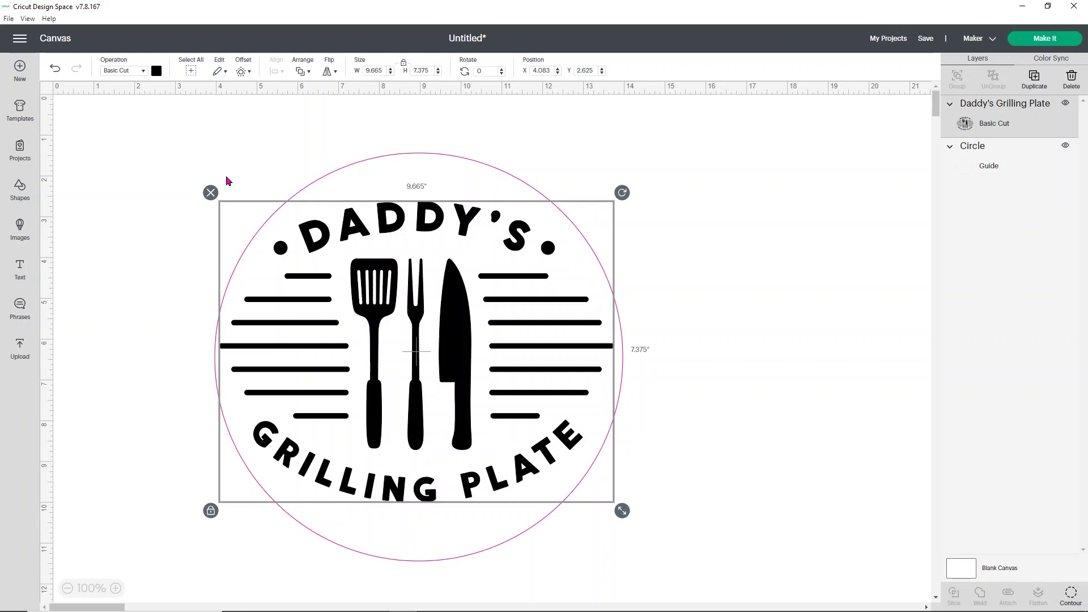
- Make the grilling plate a guide and hide its spatula, knife and fork outlines
click(125, 77)
click(130, 275)
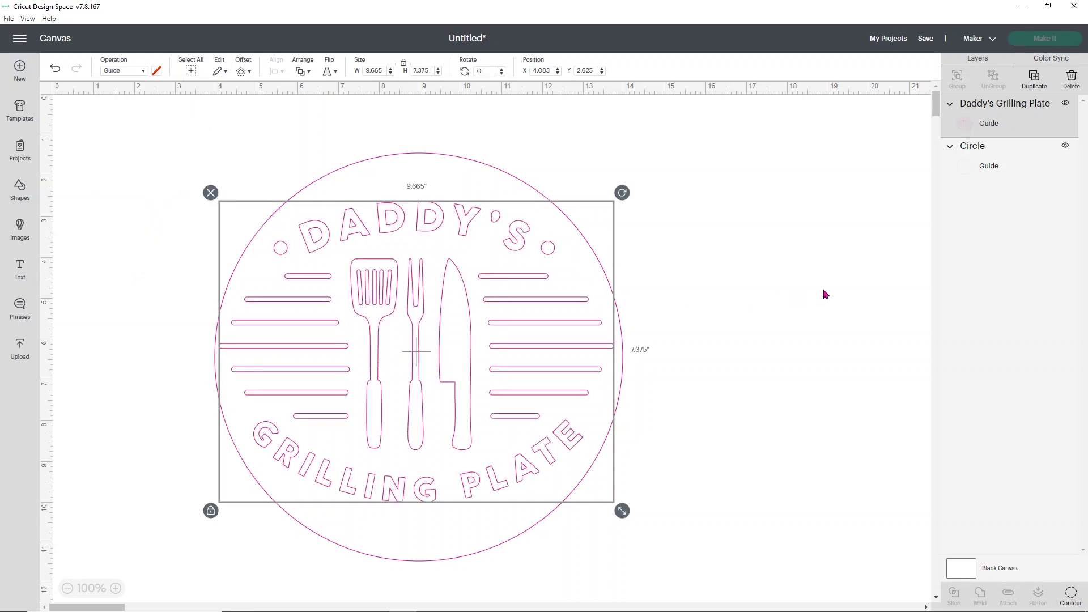
click(1070, 594)
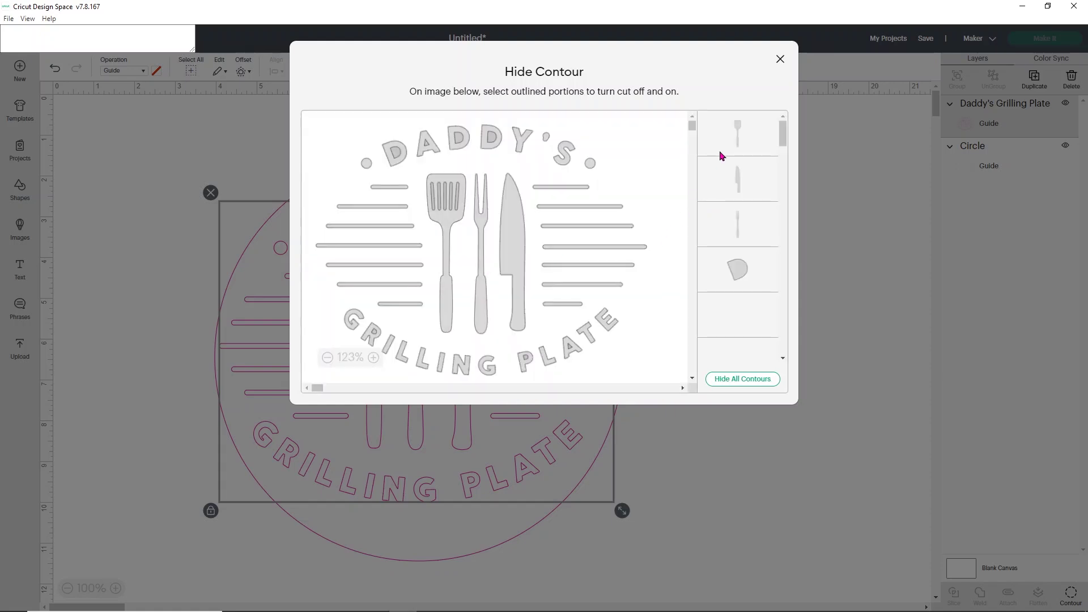
click(726, 143)
click(737, 174)
click(732, 225)
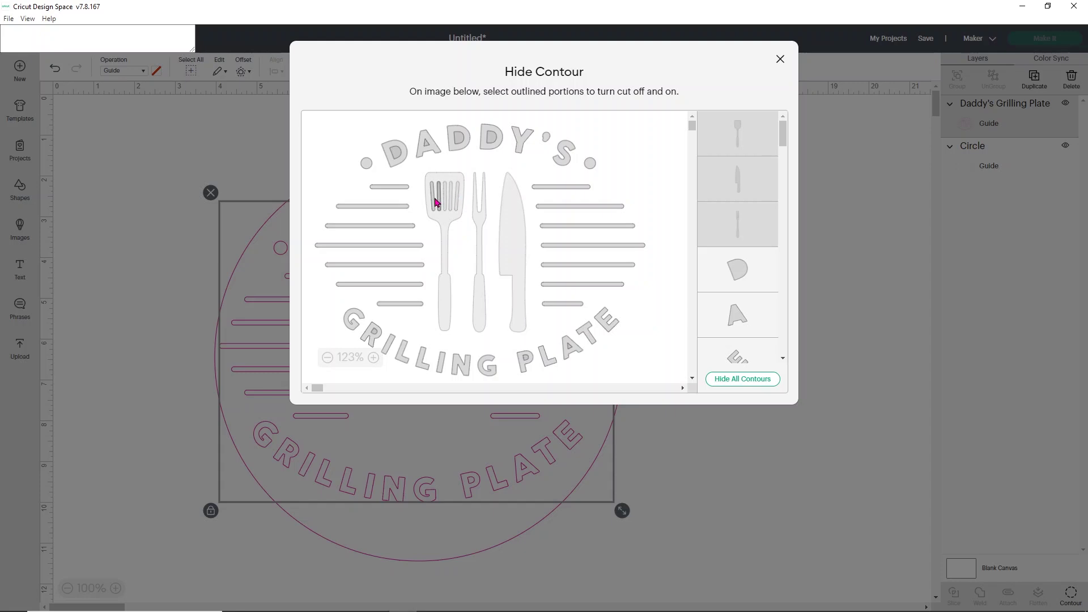
click(781, 59)
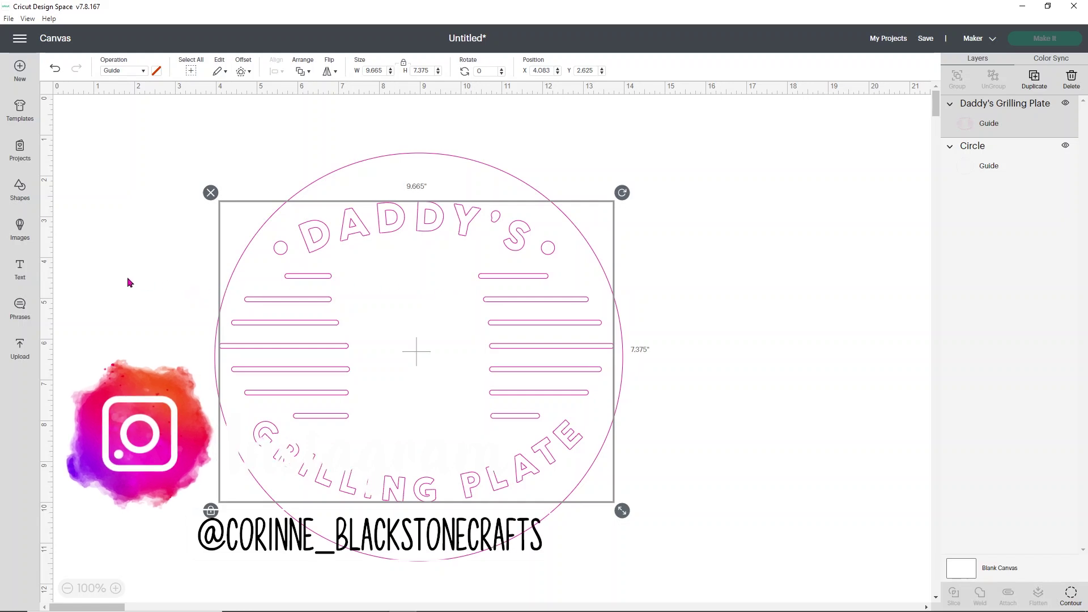
- Add the campfire-and-mountains image, shrink it slightly and centre it inside the circle
click(20, 230)
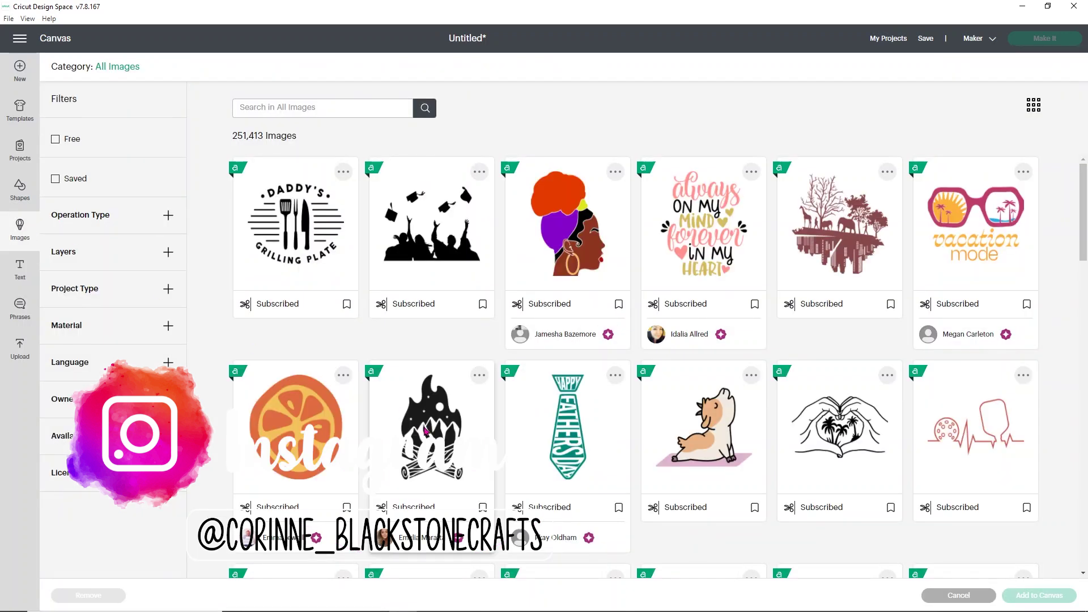
click(1020, 594)
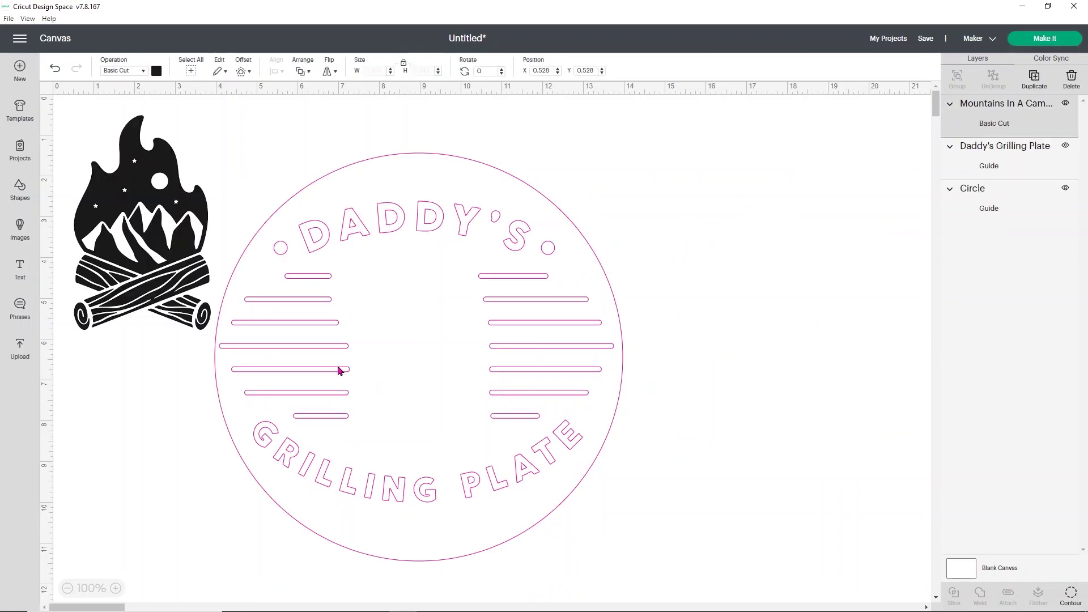
drag(193, 293, 458, 391)
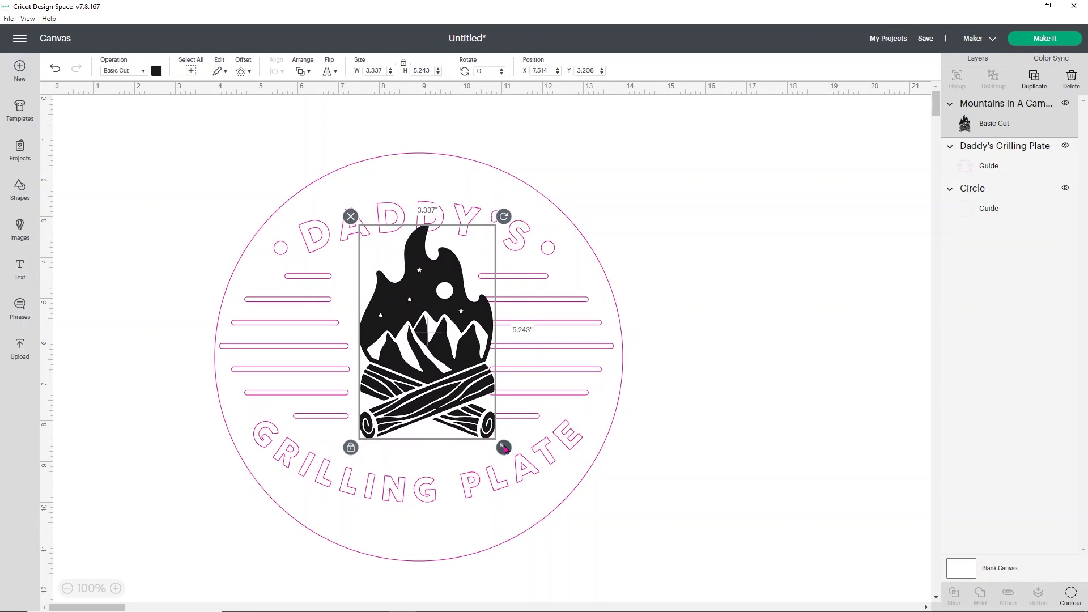
drag(508, 447, 477, 430)
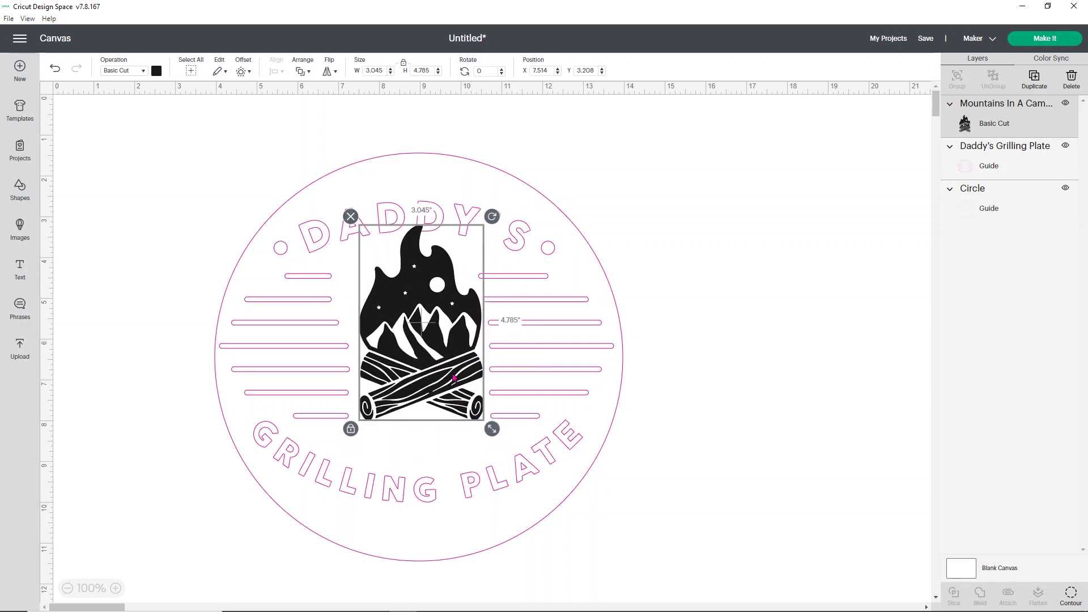
drag(453, 380, 456, 389)
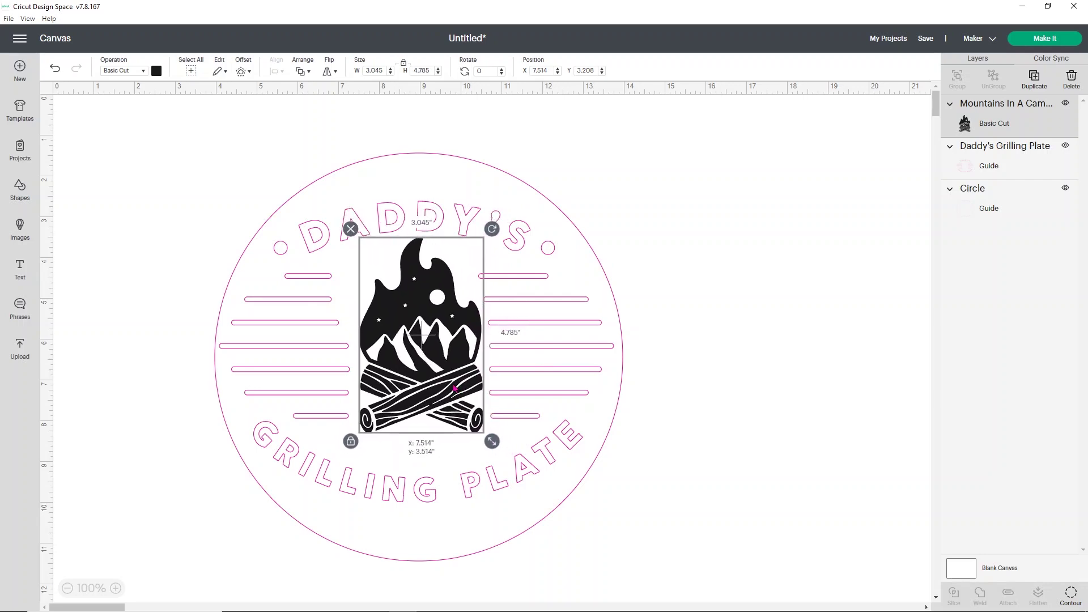
click(692, 333)
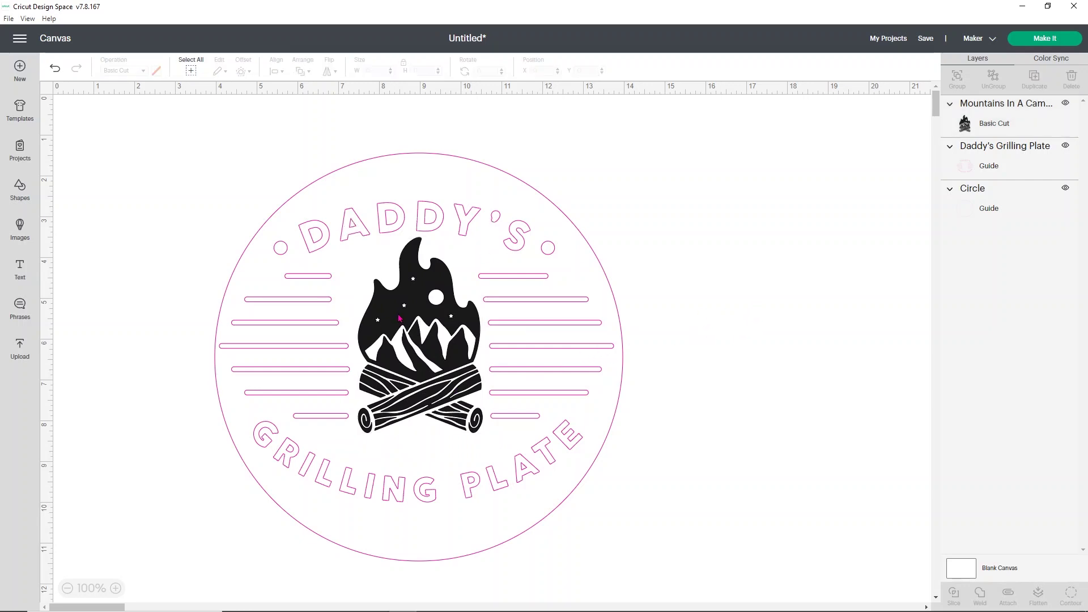
click(1042, 39)
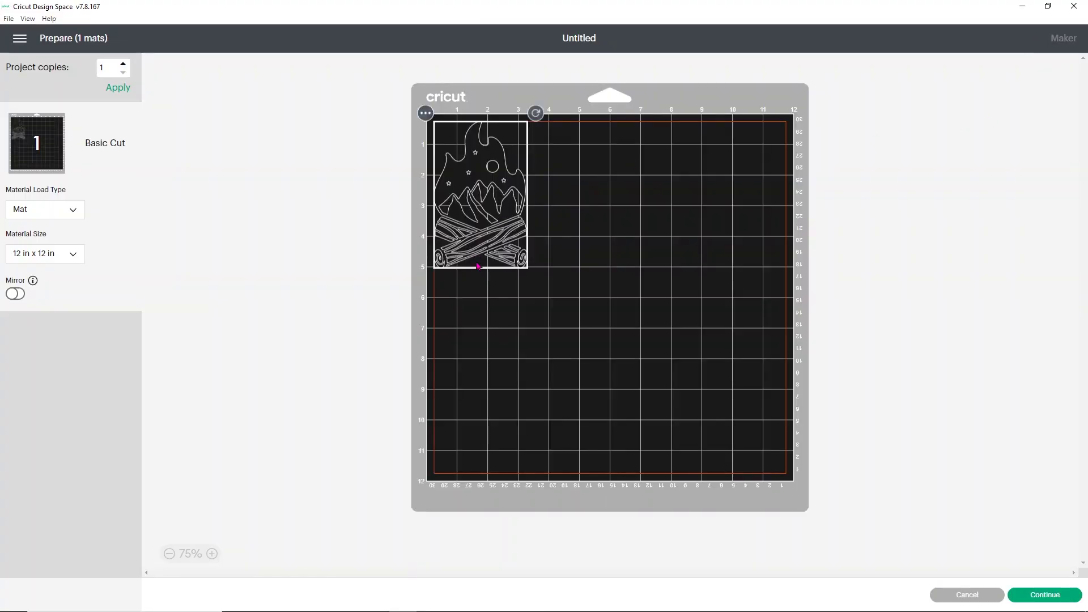
click(959, 593)
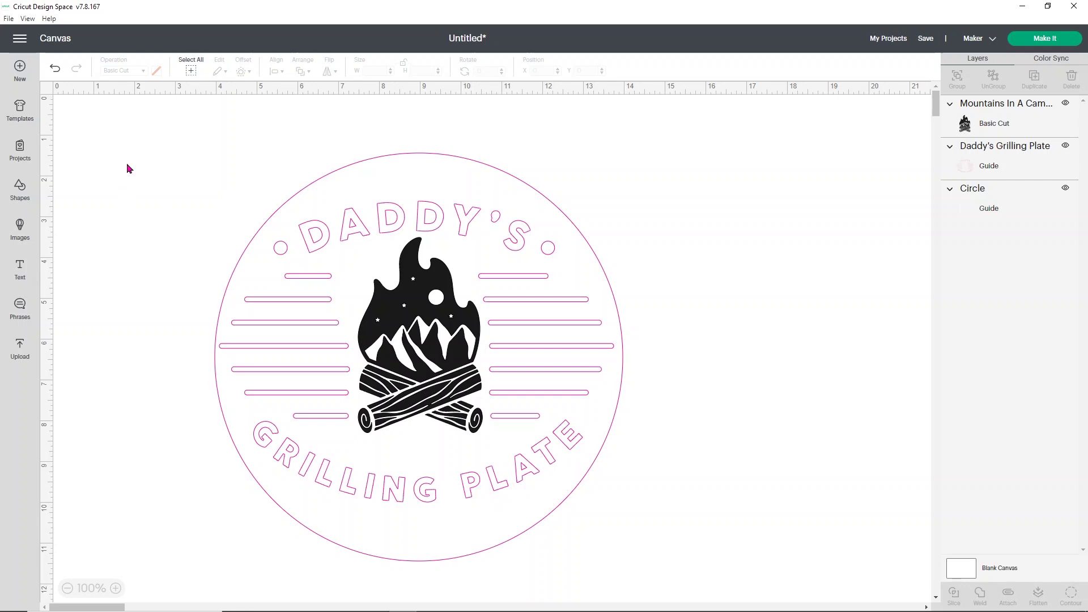
- Box-select and delete the entire grilling plate design
drag(166, 150, 728, 508)
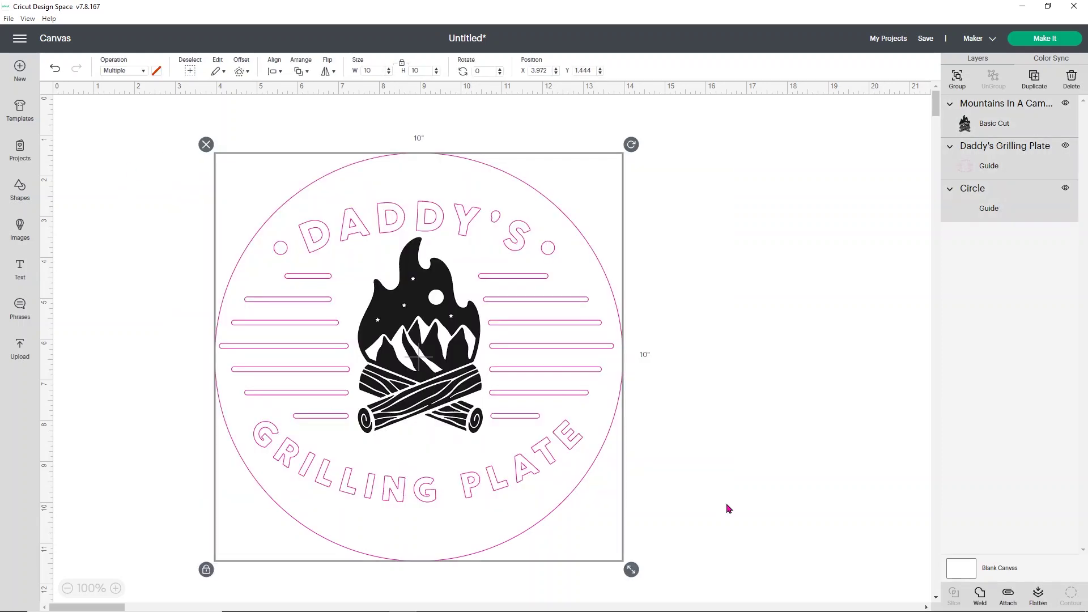
key(Delete)
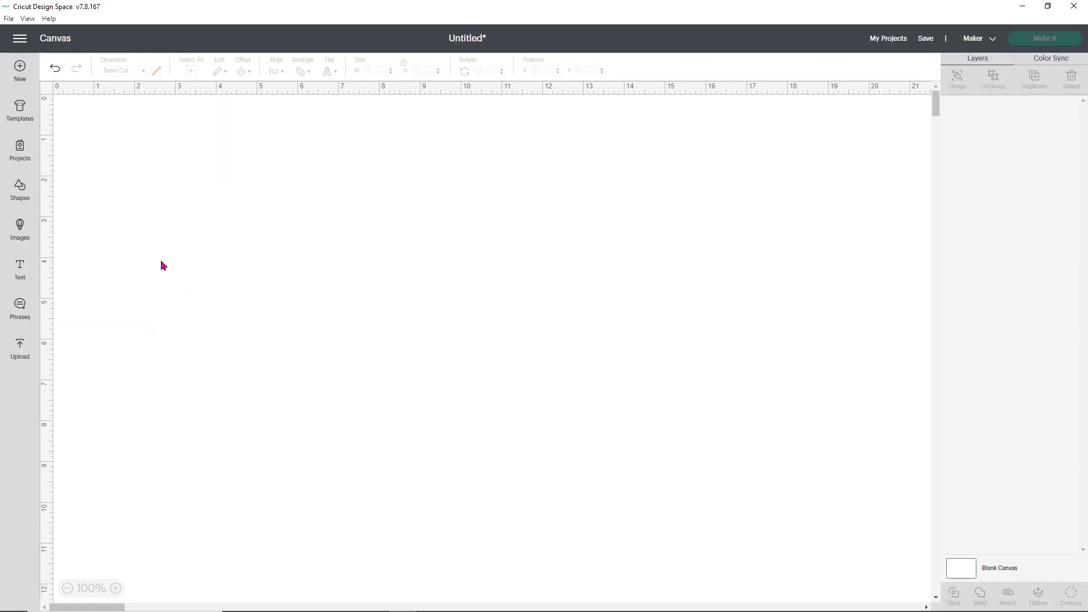
click(24, 194)
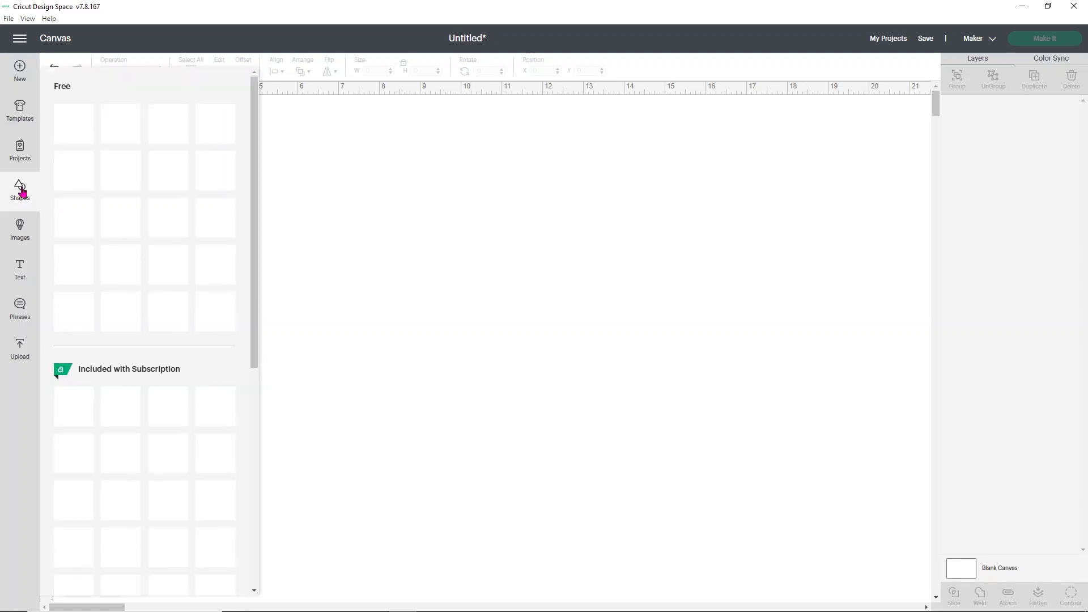
- Add a square, resize it to 6.75 × 9.25 in, and move it down-right
click(74, 311)
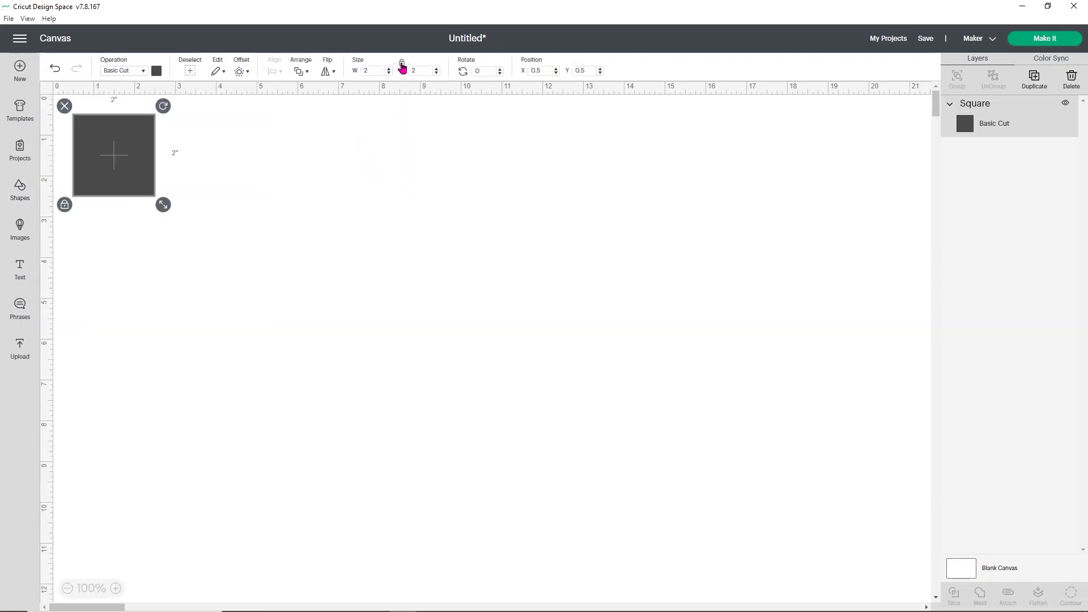
click(360, 69)
text(6.7)
key(Return)
click(428, 68)
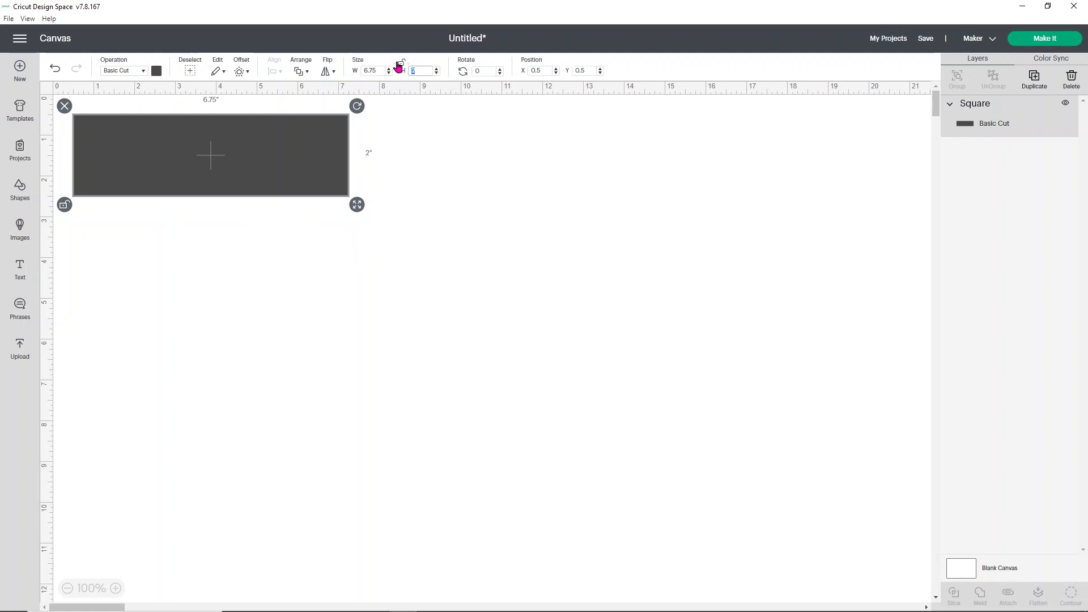
text(5)
key(Return)
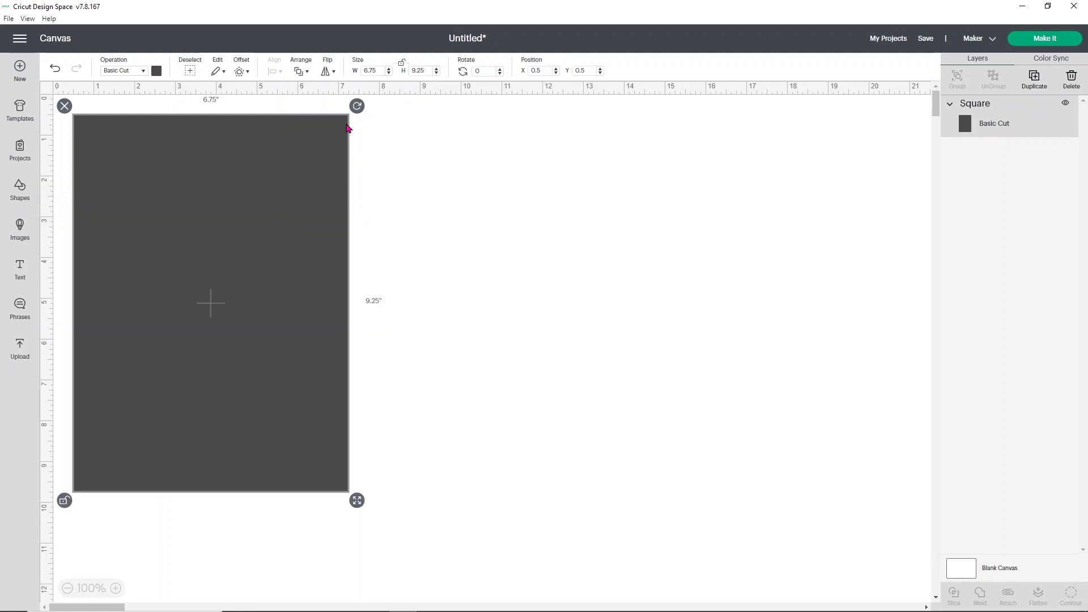
drag(307, 175, 442, 237)
- Set the rectangle's operation to Guide
click(125, 70)
click(145, 270)
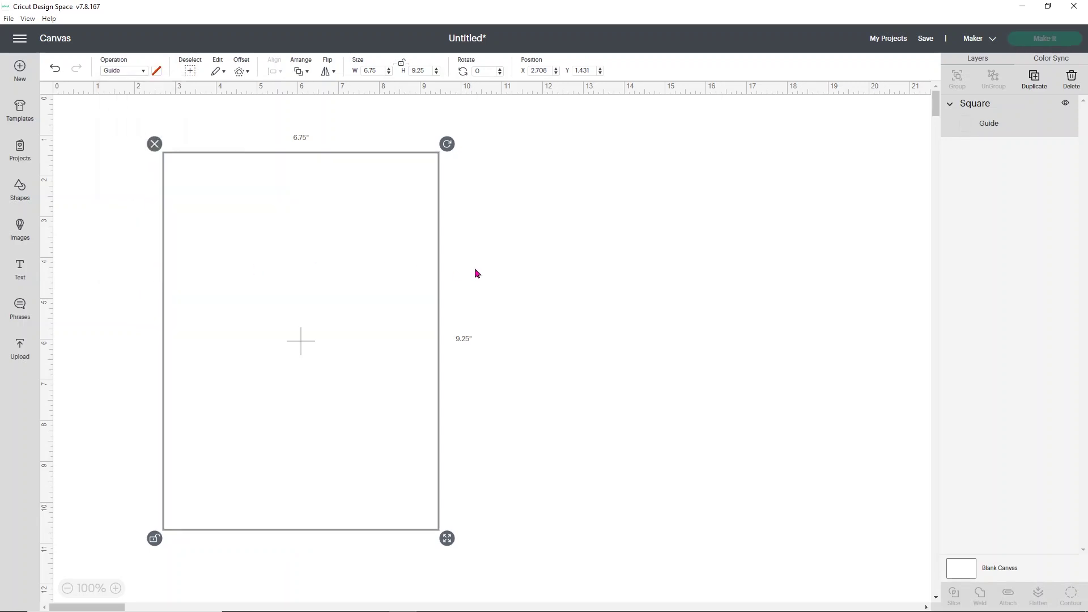
click(506, 260)
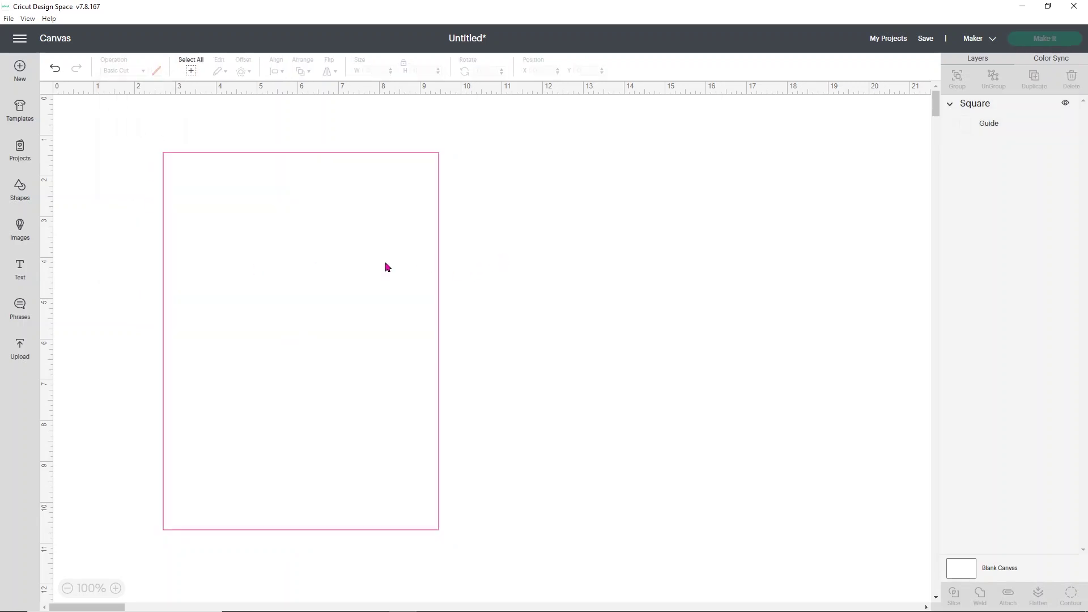
click(268, 272)
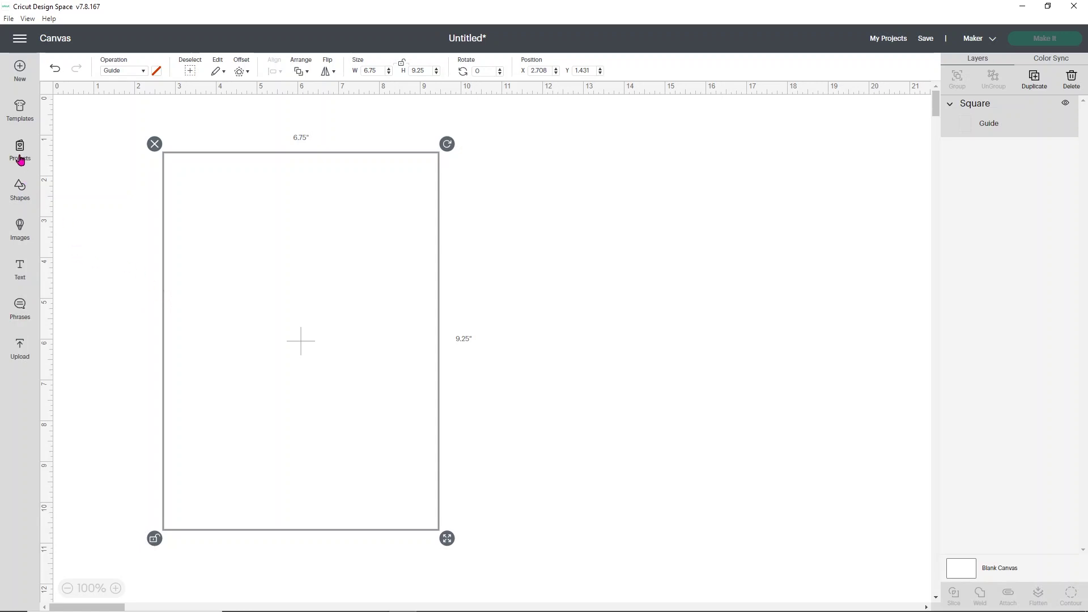
- Filter the image library to show only Print Then Cut images
click(21, 233)
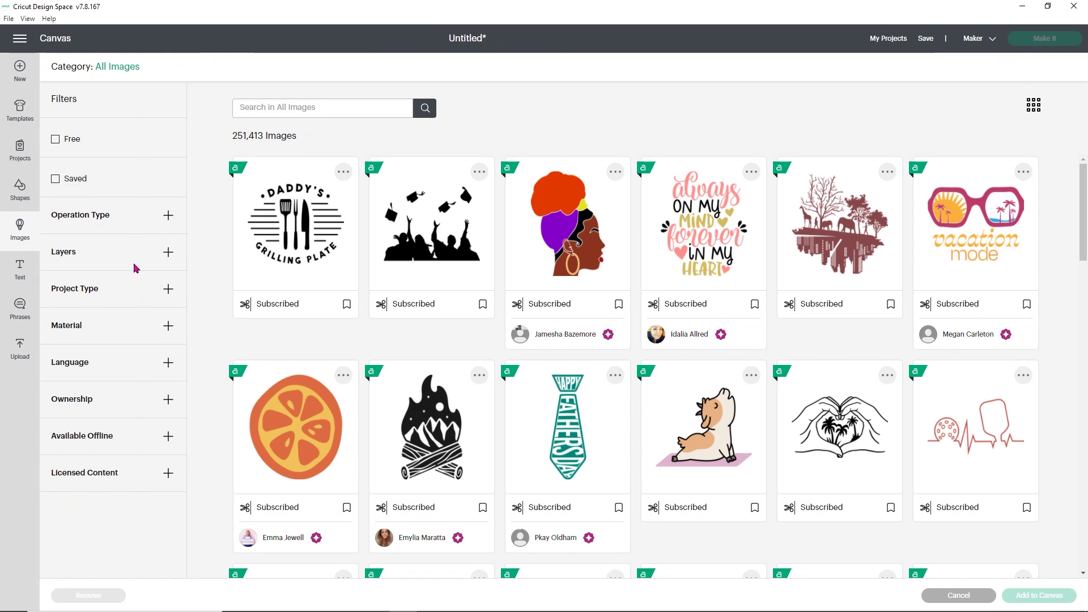
click(168, 218)
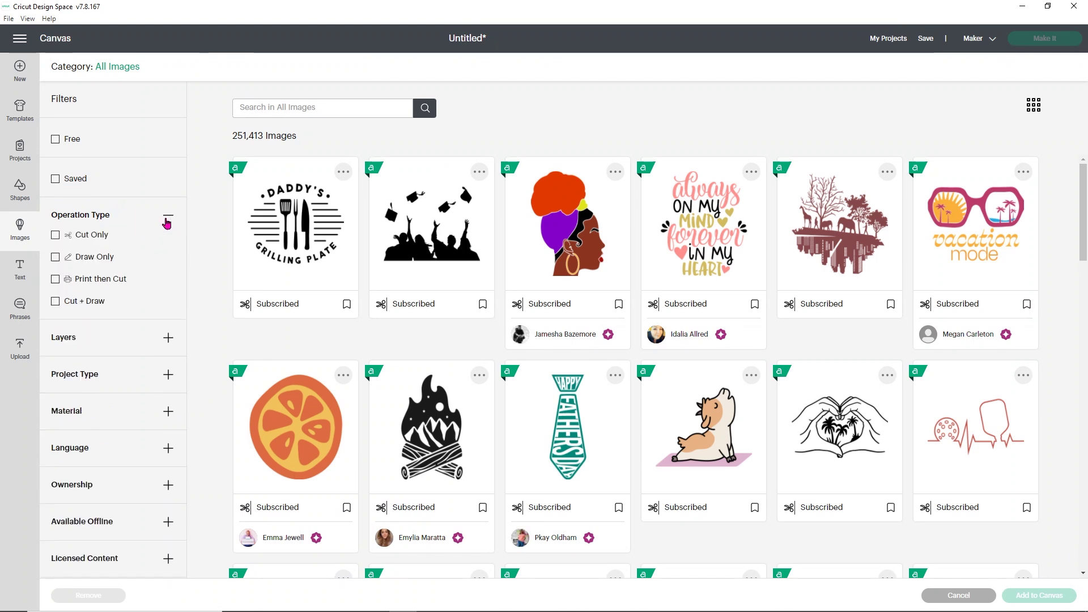
click(55, 278)
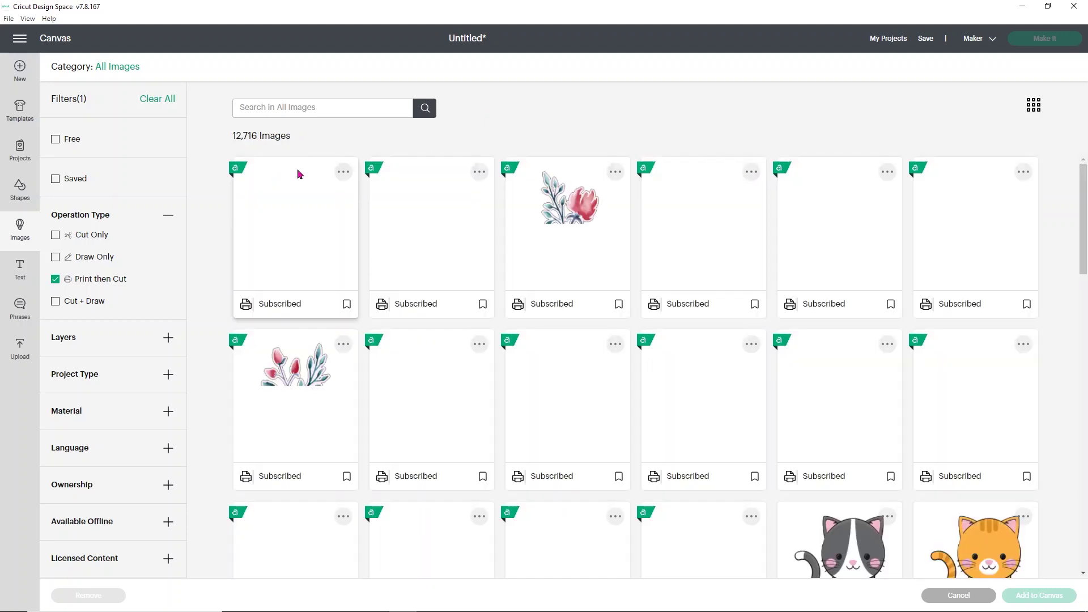
- Add the first five watercolor flower images to the canvas
click(294, 244)
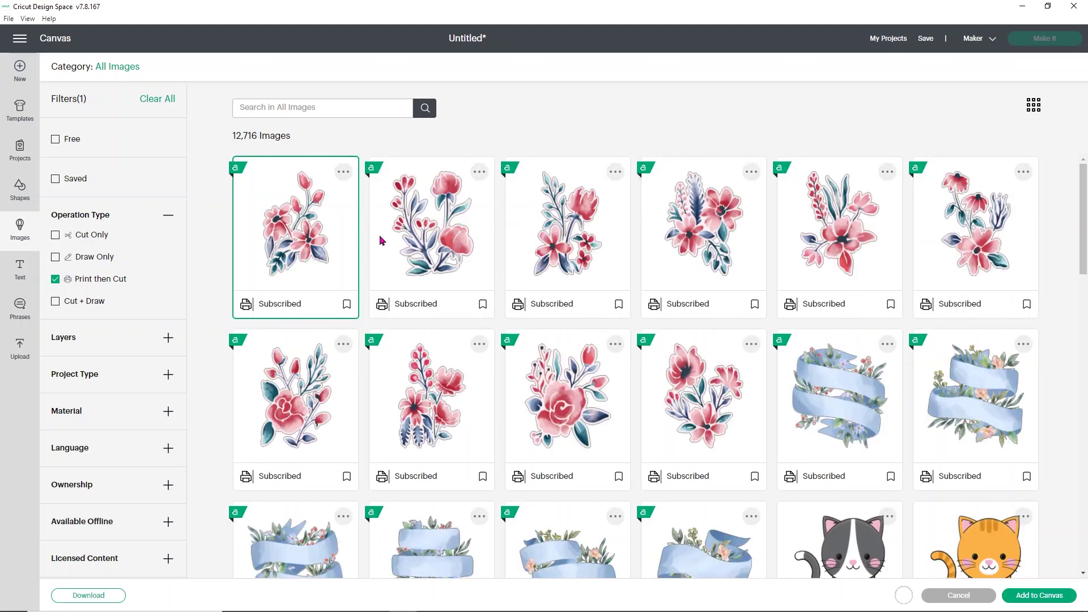
click(396, 236)
click(544, 232)
click(691, 229)
click(816, 244)
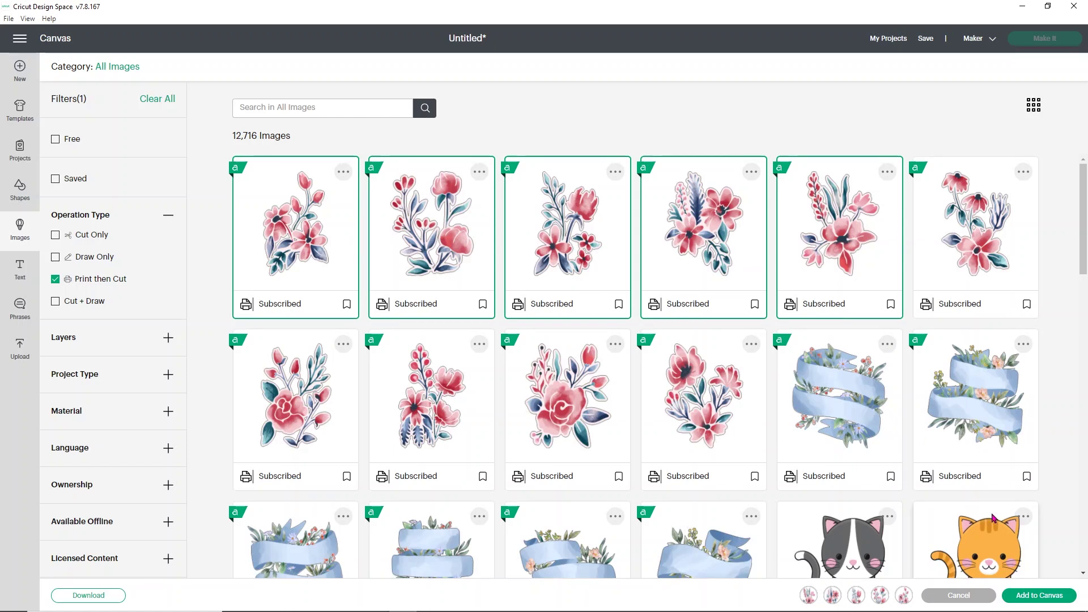
click(1039, 595)
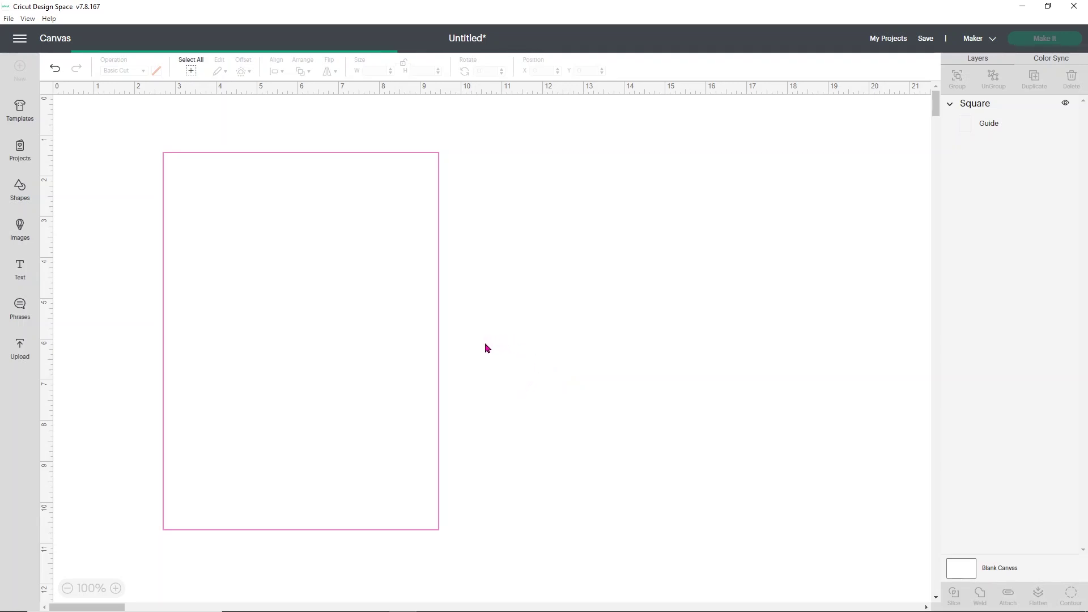
- Shrink the first flower to about 2.26 × 3.33 in and place two flowers across the guide's top
drag(207, 292, 657, 323)
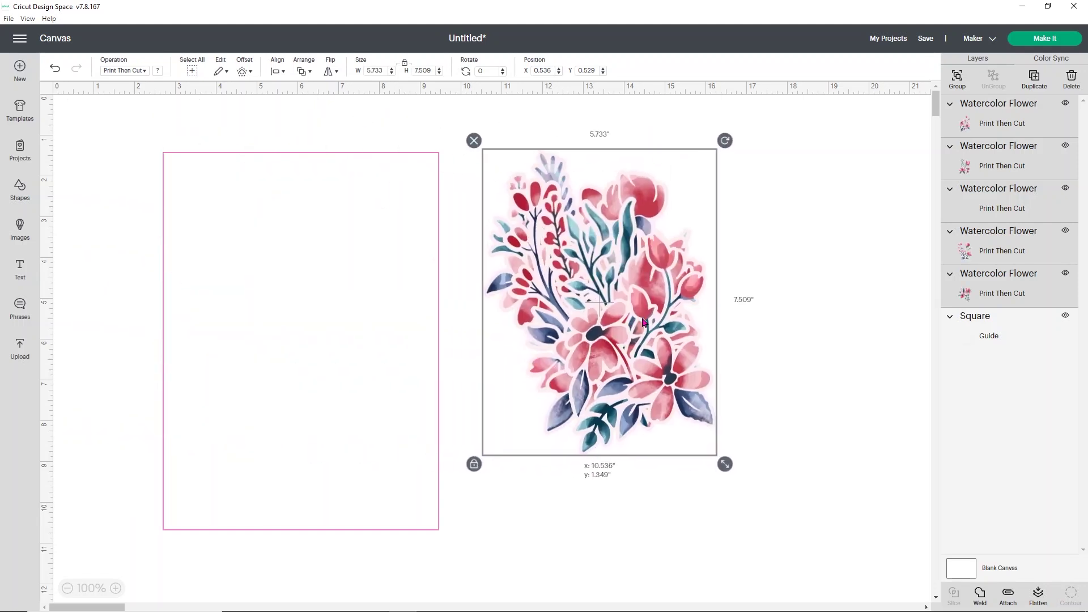
click(610, 495)
mouse_move(708, 392)
mouse_down()
mouse_move(426, 392)
mouse_move(324, 368)
mouse_up()
drag(414, 439, 355, 348)
mouse_move(306, 312)
mouse_down()
mouse_move(260, 274)
mouse_move(218, 260)
mouse_up()
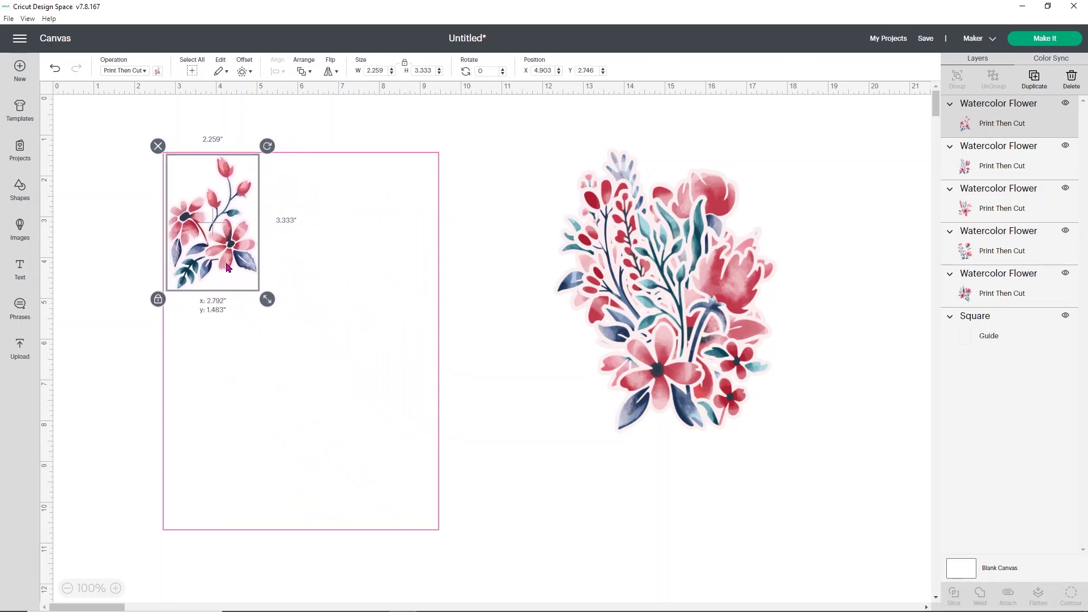
click(672, 315)
mouse_move(675, 346)
mouse_down()
mouse_move(622, 297)
mouse_move(312, 245)
mouse_up()
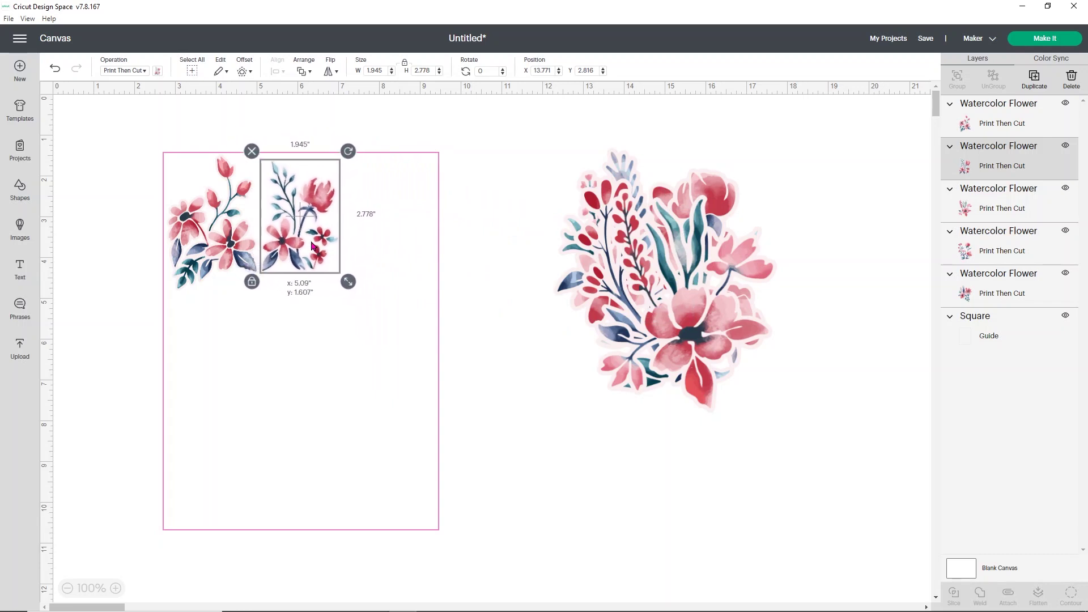
- Shrink the three remaining bouquets and place them lower-left and centre in the guide
click(697, 314)
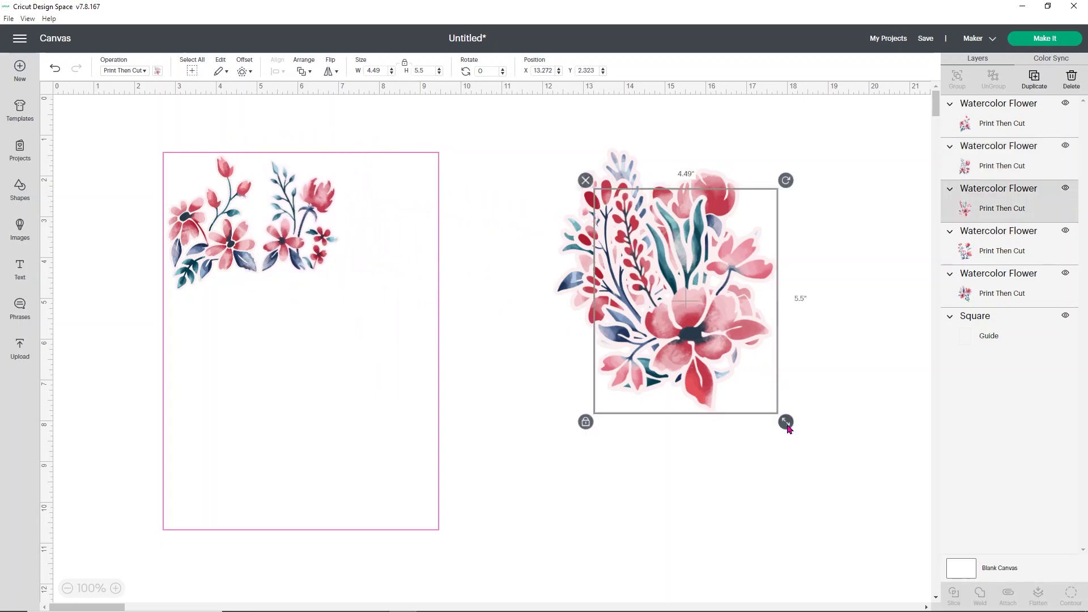
mouse_move(784, 422)
mouse_down()
mouse_move(646, 308)
mouse_move(376, 251)
mouse_move(384, 246)
mouse_up()
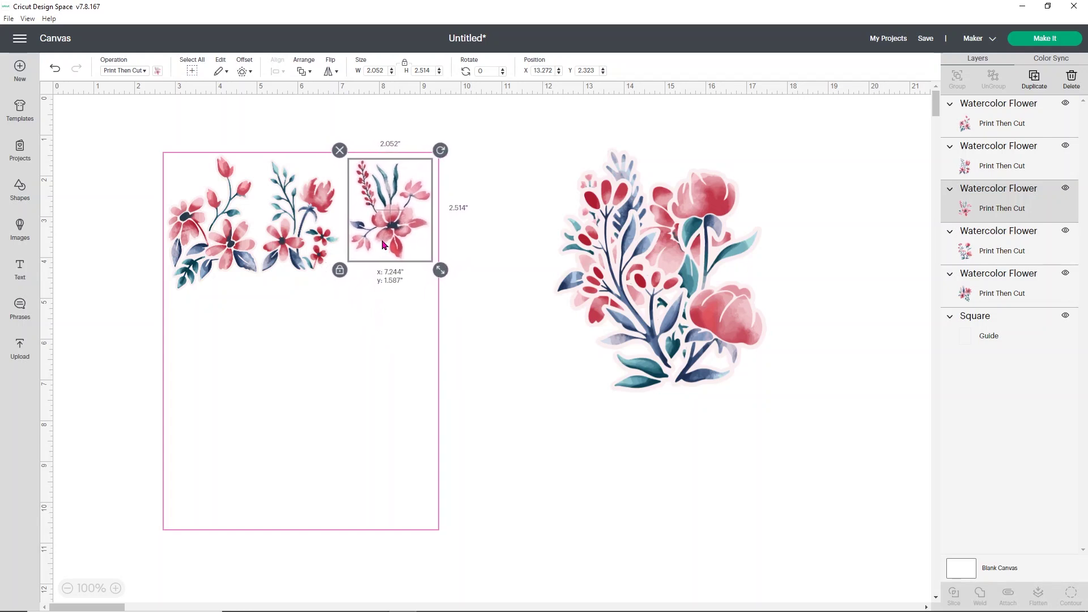
click(312, 249)
click(719, 319)
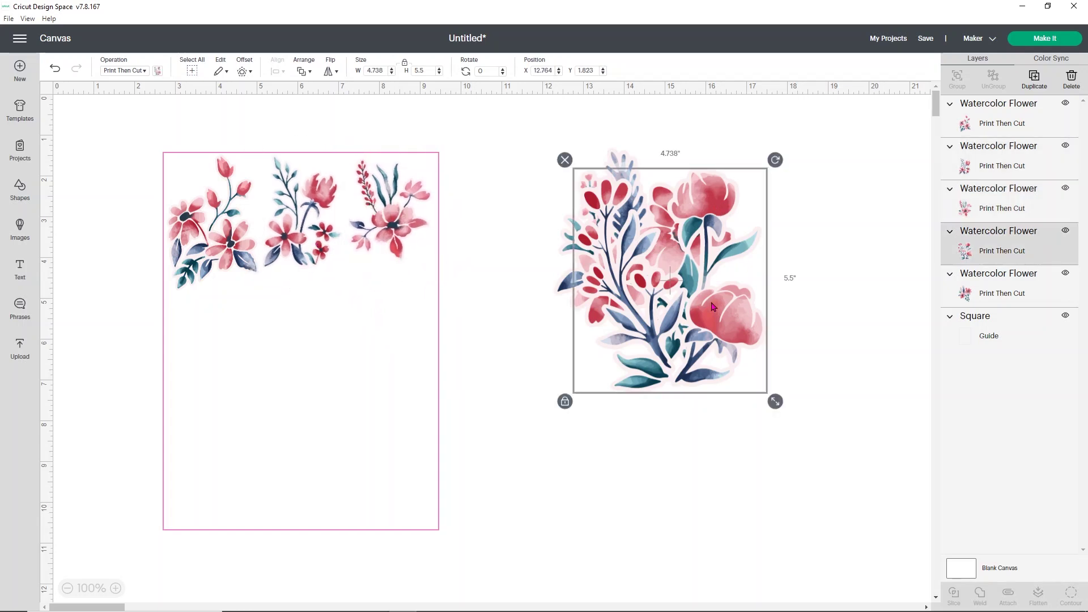
drag(783, 414, 696, 312)
drag(642, 255, 242, 379)
click(705, 246)
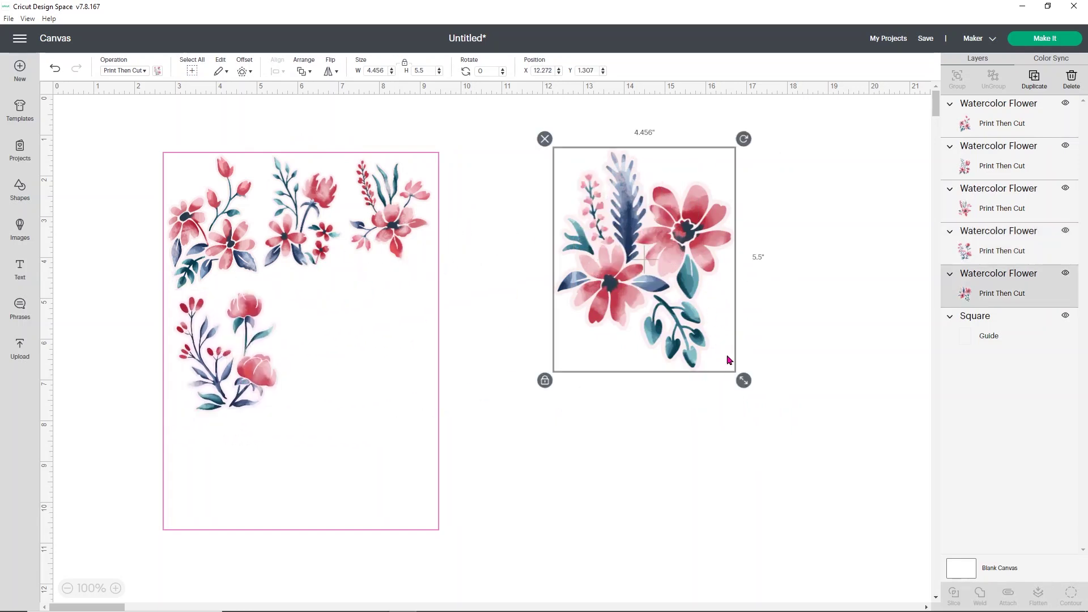
drag(744, 380, 634, 245)
drag(615, 205, 340, 330)
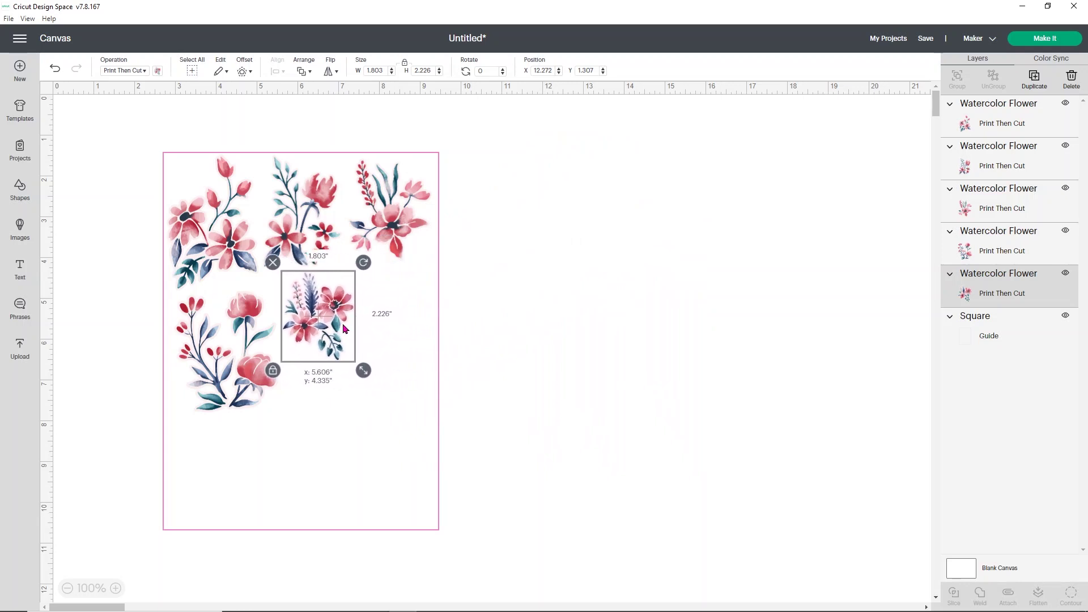
- Duplicate the top-left flower twice, placing copies at middle right and lower middle
click(984, 116)
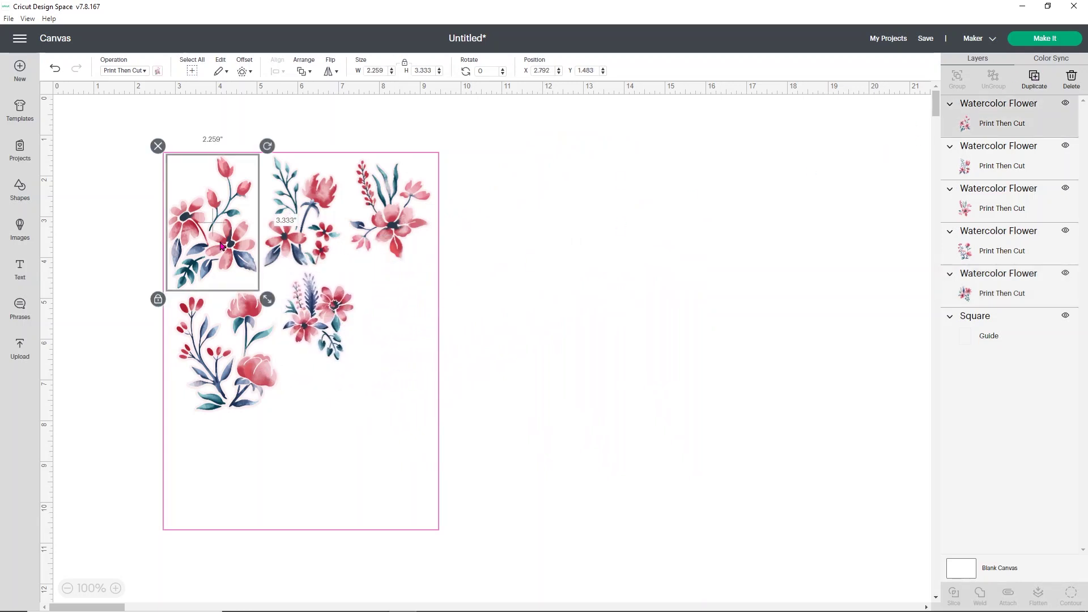
key(ctrl+d)
mouse_move(221, 245)
mouse_down()
mouse_move(408, 371)
mouse_move(409, 392)
mouse_up()
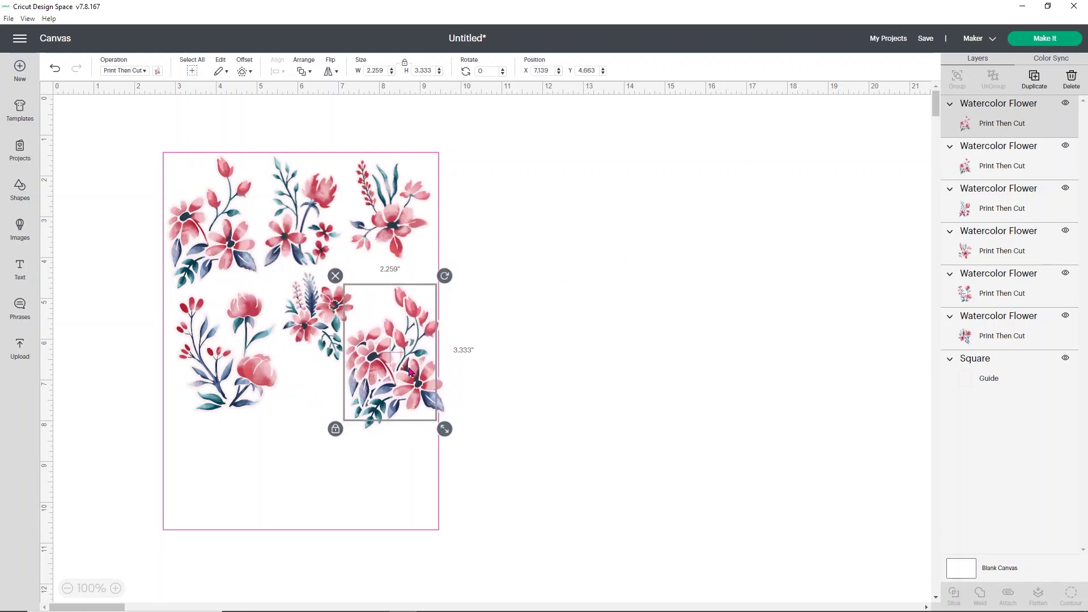
key(ctrl+d)
drag(409, 367, 309, 433)
- Duplicate the top-right and centre flowers into the guide's bottom-left and bottom-right corners
click(391, 215)
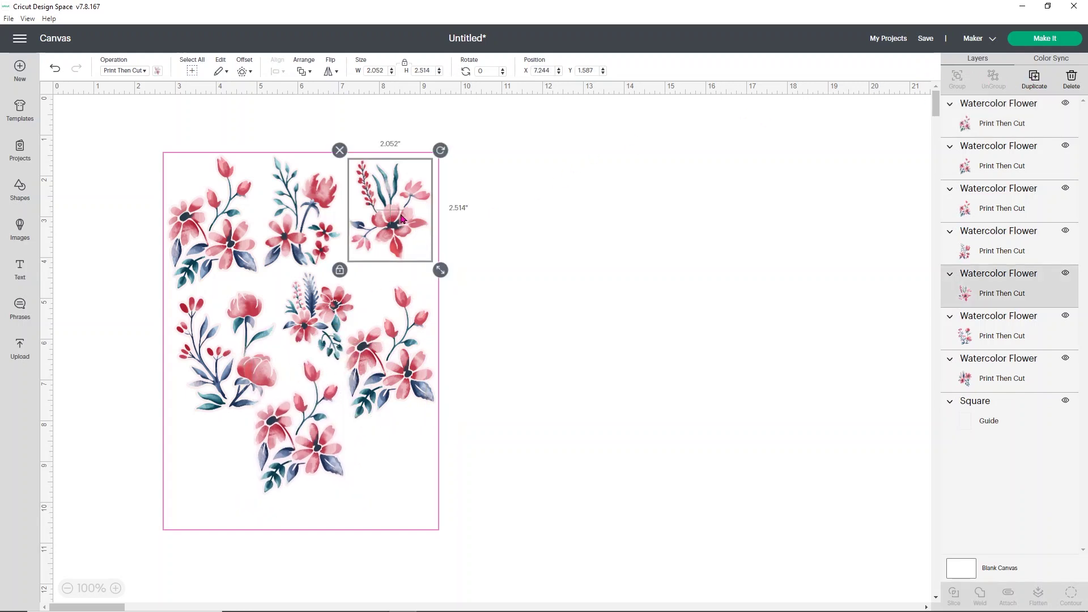
key(ctrl+d)
drag(403, 217, 223, 474)
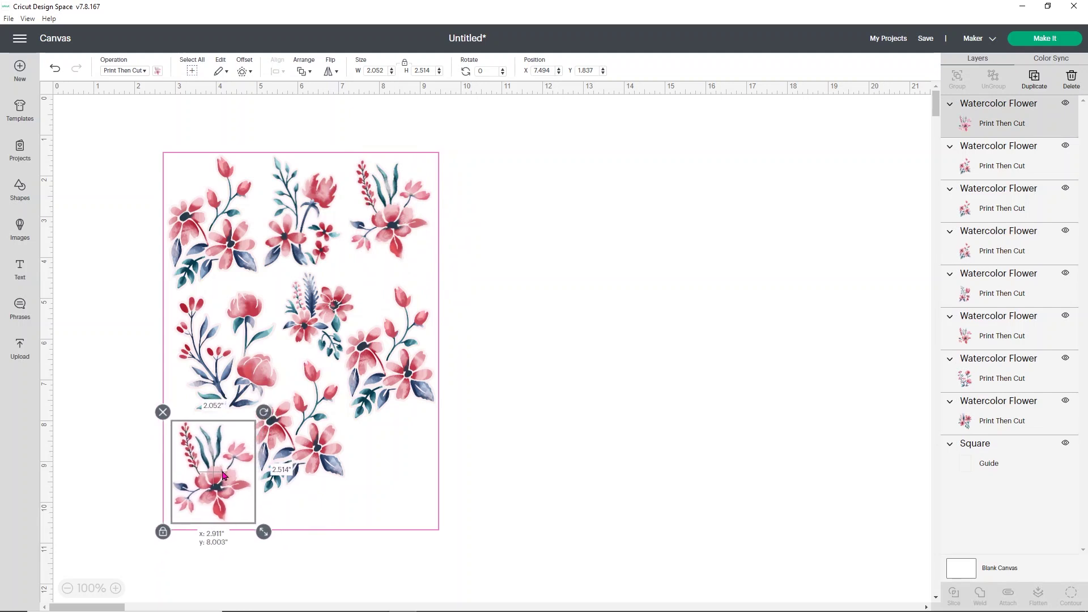
drag(224, 475, 220, 478)
click(307, 319)
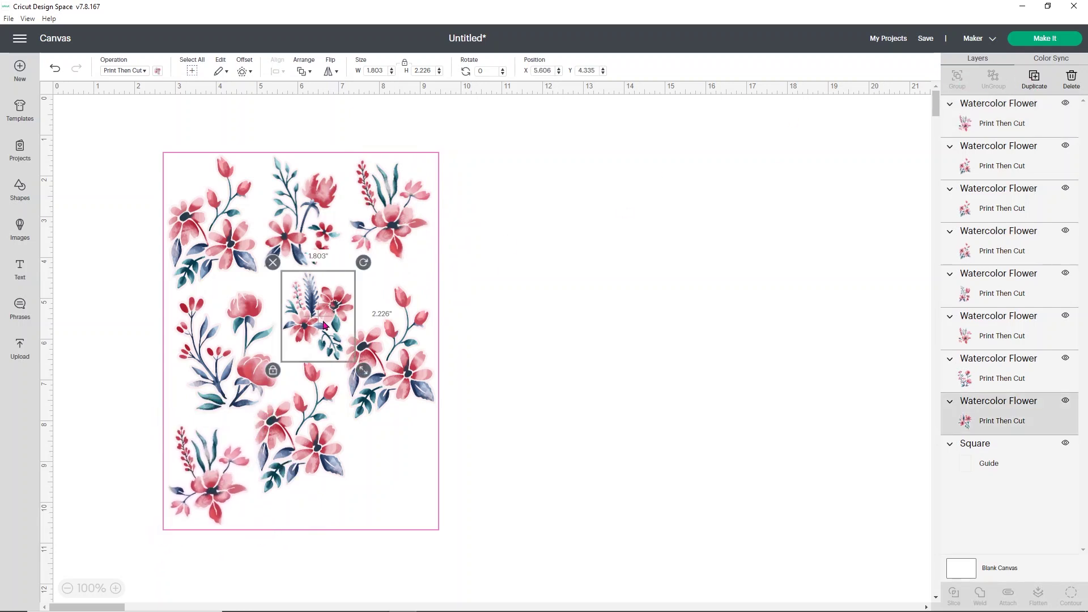
key(ctrl+d)
drag(323, 322, 394, 481)
click(536, 374)
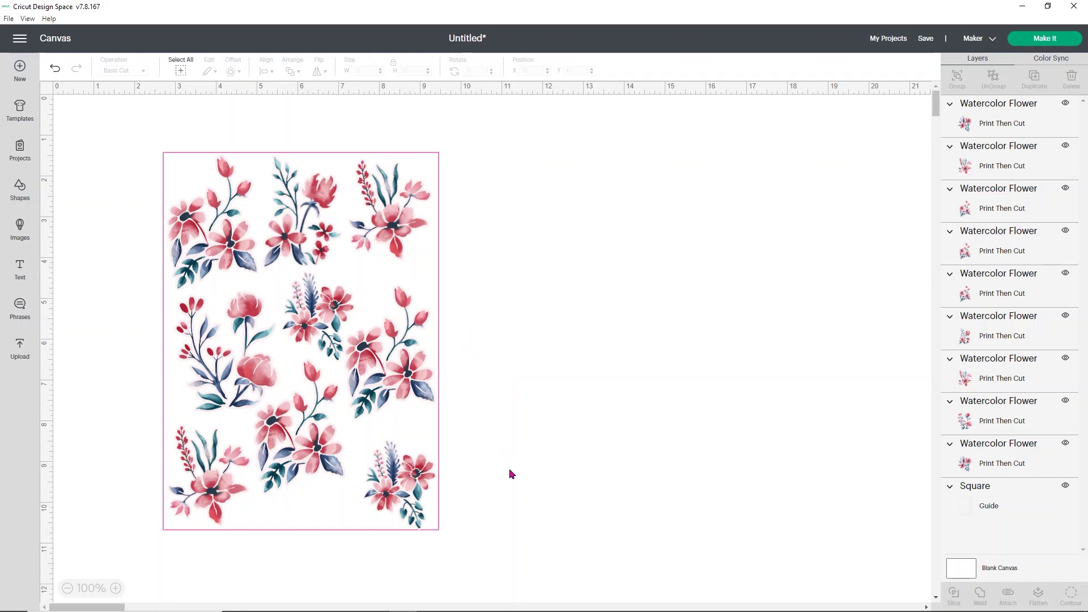
- Attach the guide and all flowers, shrink them to 6.699 × 9.185 in, then start Make It
drag(551, 556, 85, 147)
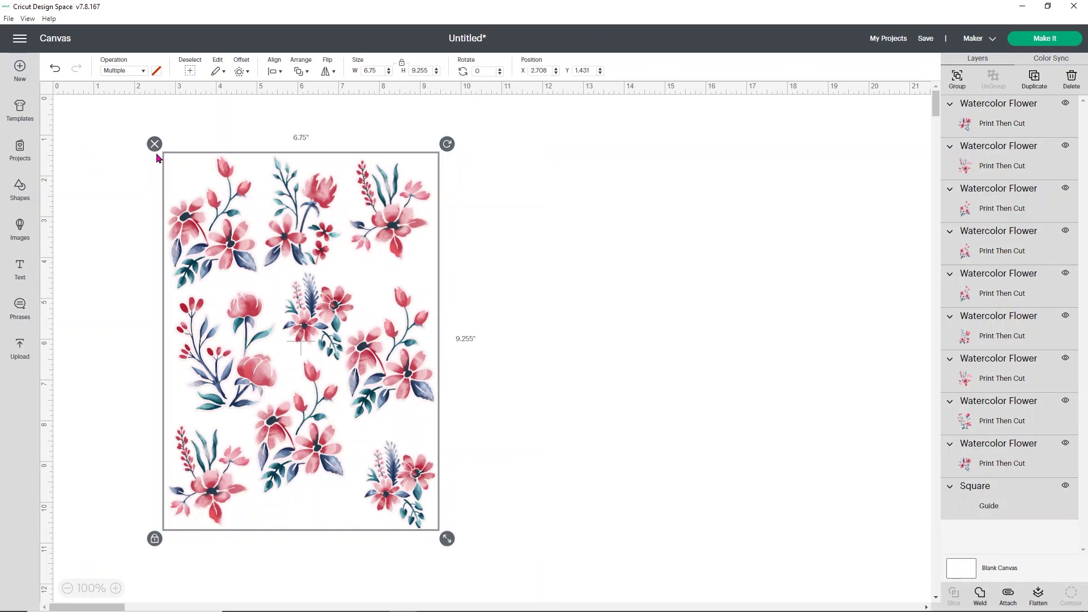
click(1007, 595)
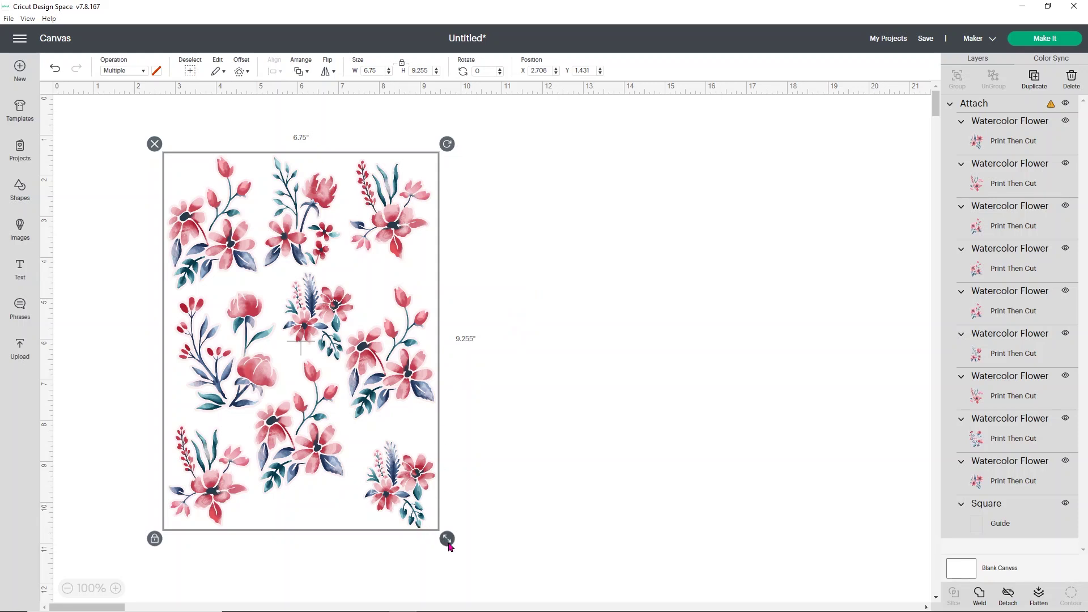
drag(448, 546, 445, 543)
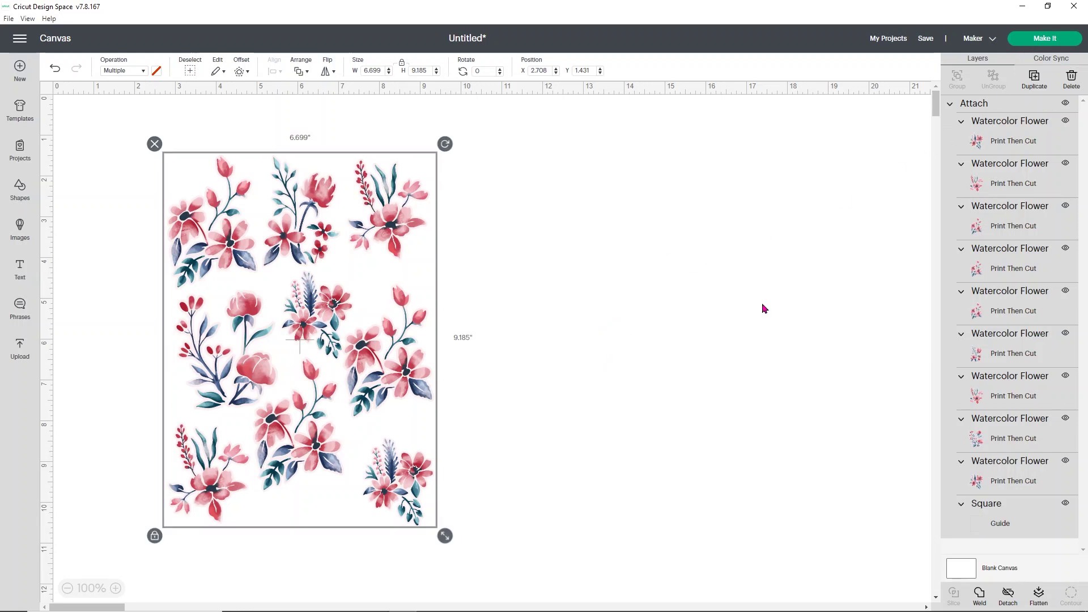
click(513, 252)
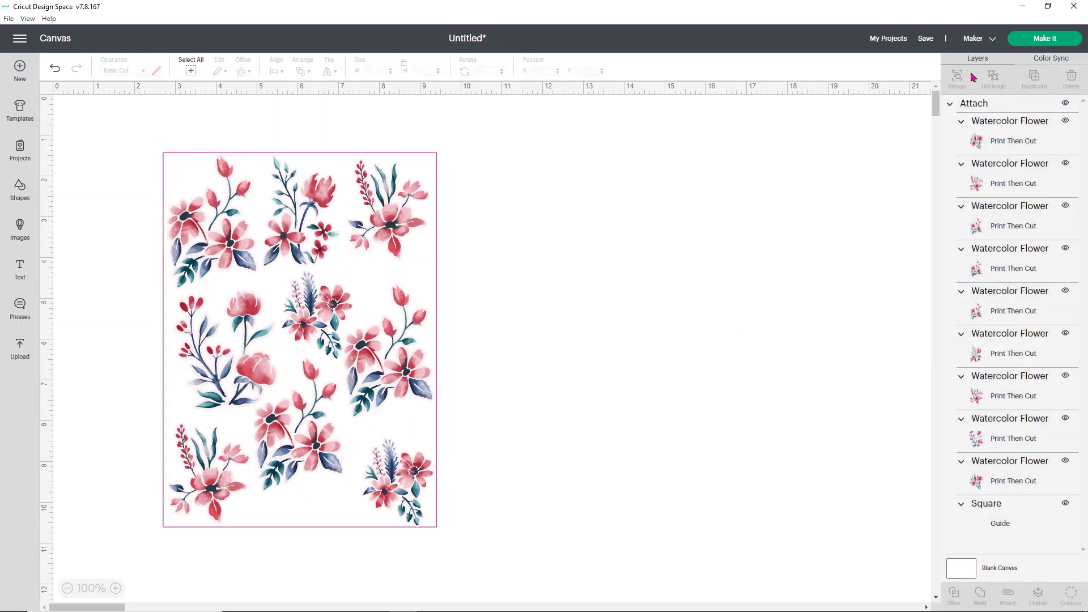
click(1044, 39)
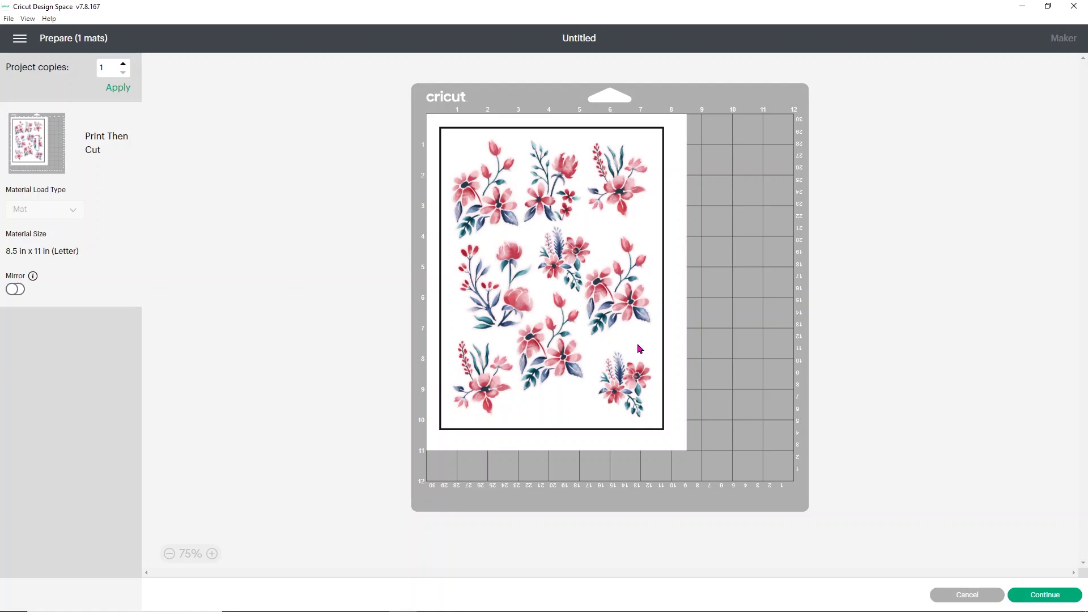
- Leave the mat preview and shift the attached flower sticker sheet further right on the canvas
click(955, 596)
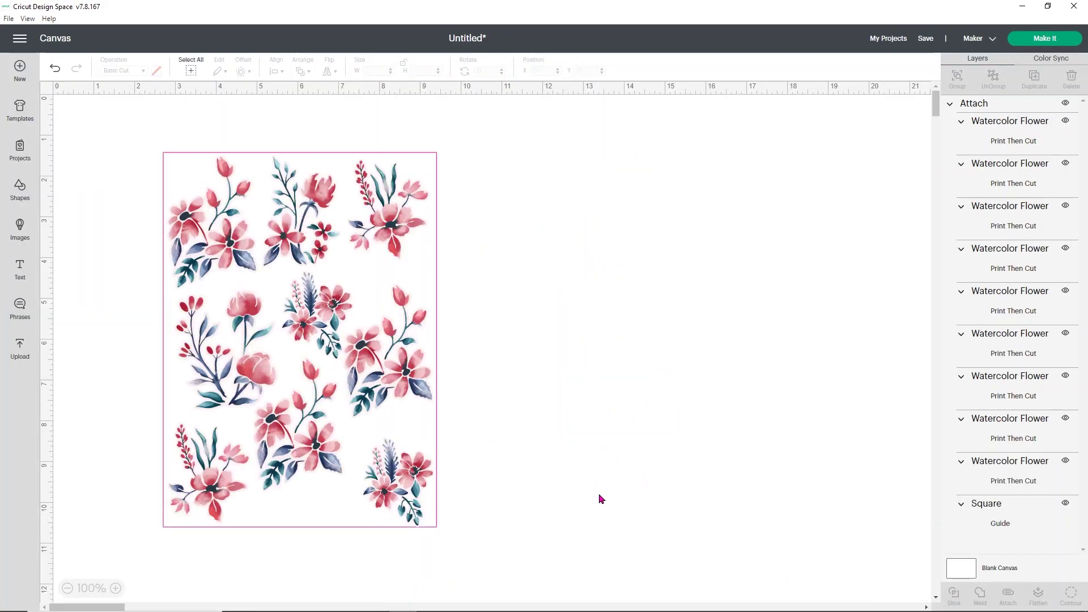
mouse_move(434, 273)
mouse_down()
mouse_move(556, 260)
mouse_move(505, 273)
mouse_up()
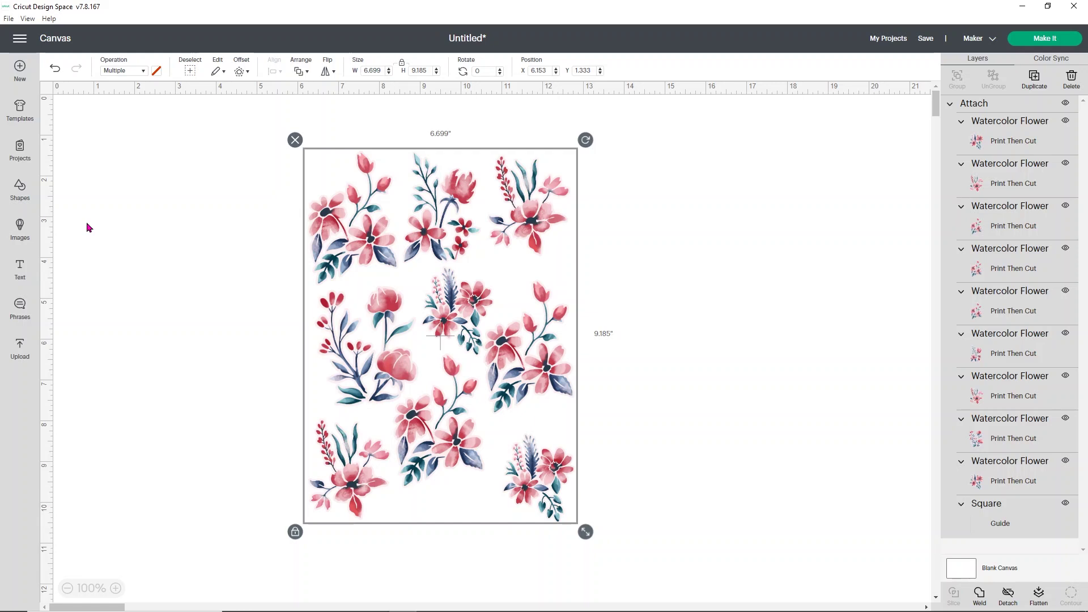
click(201, 179)
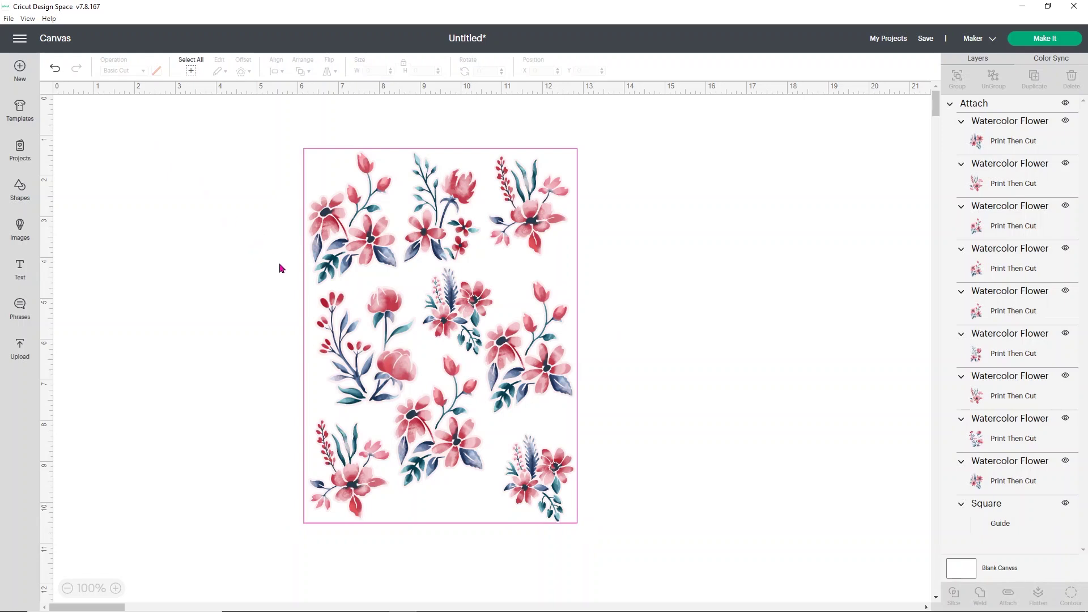